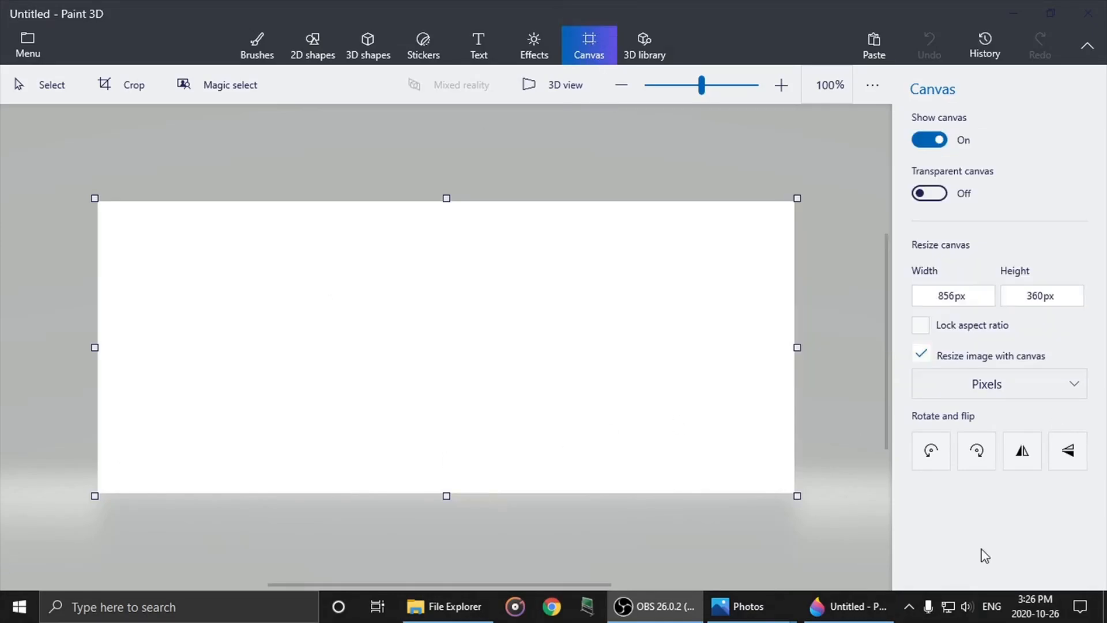
- Resize the canvas to 1280 px wide and 720 px high
click(956, 296)
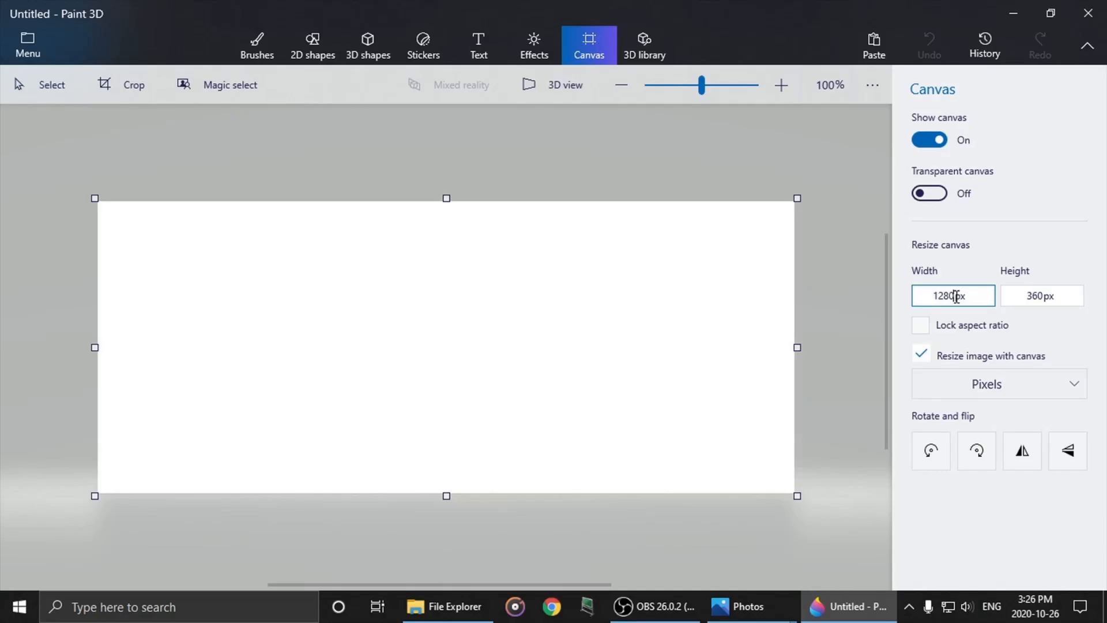
click(1043, 295)
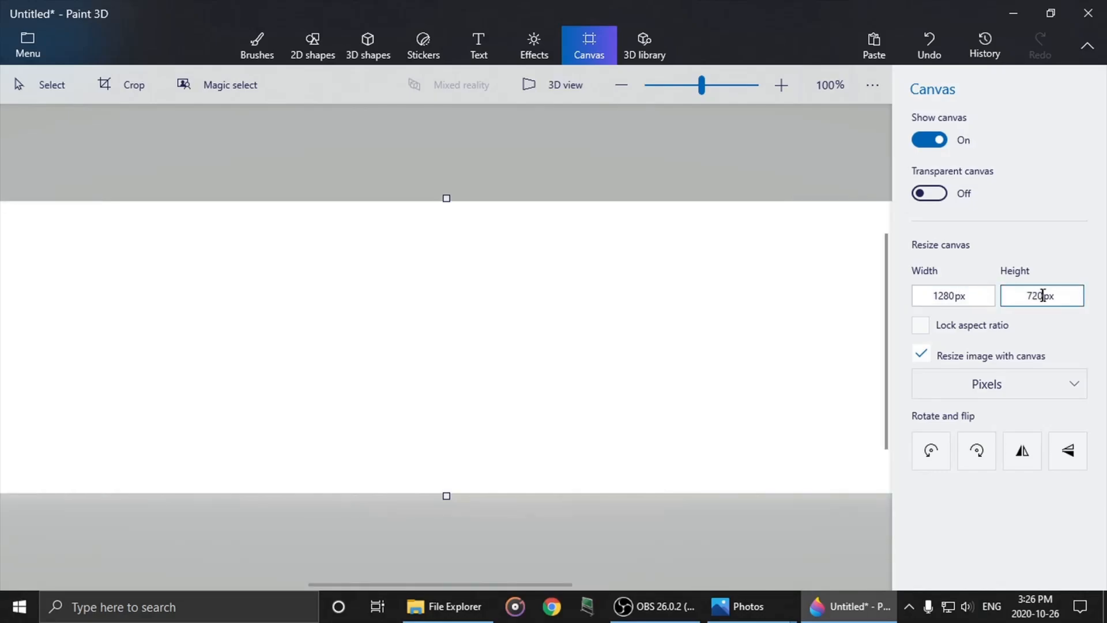
text(720)
key(Return)
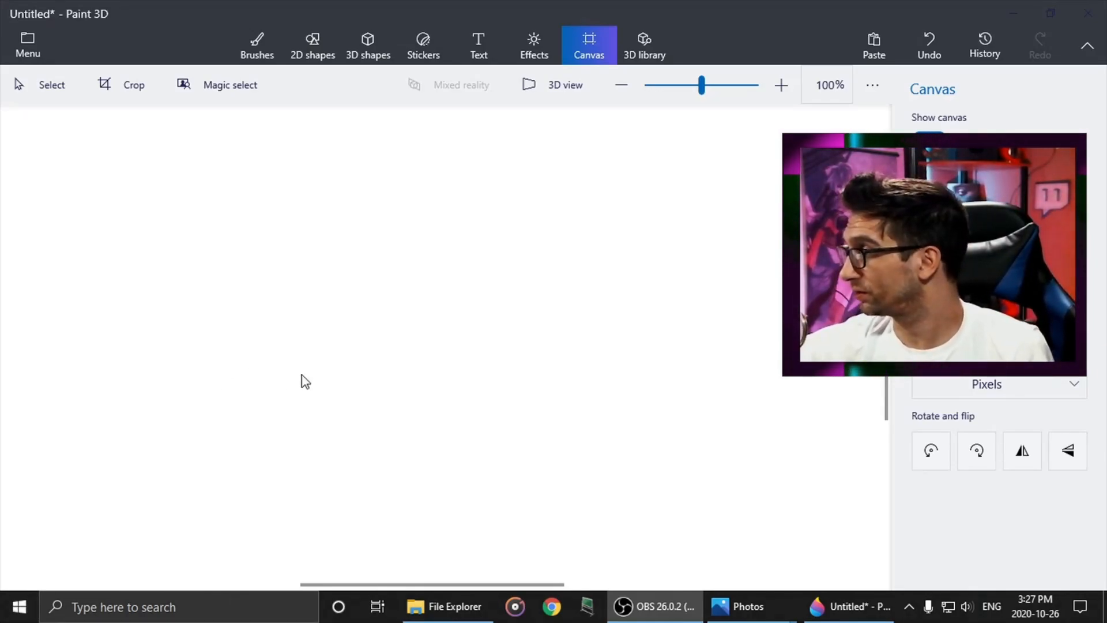
scroll(411, 354, down, 2)
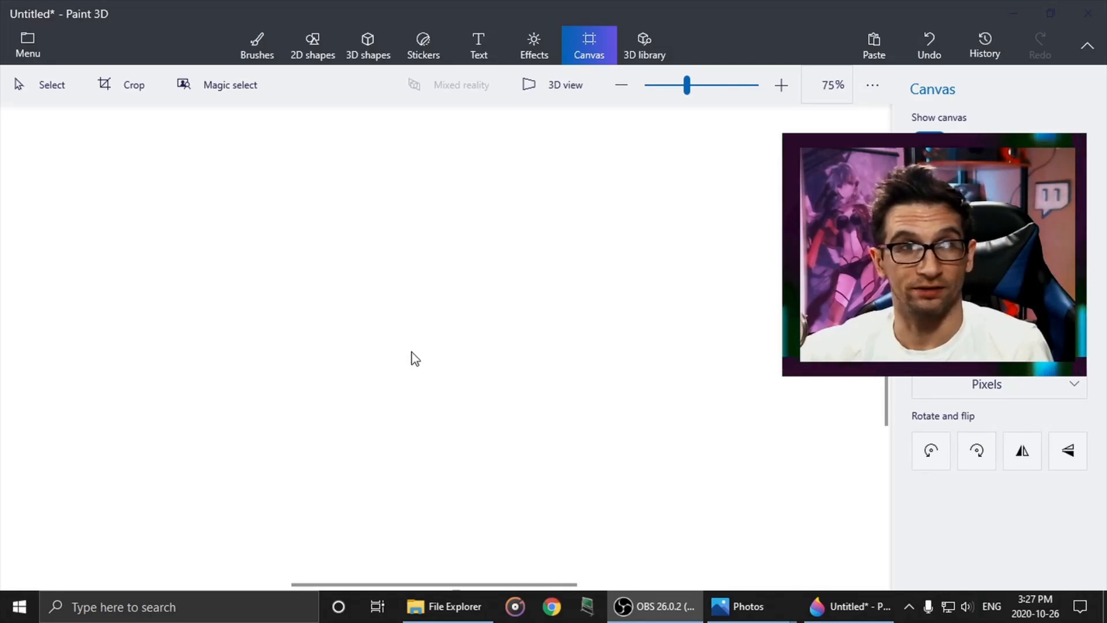
scroll(412, 354, down, 1)
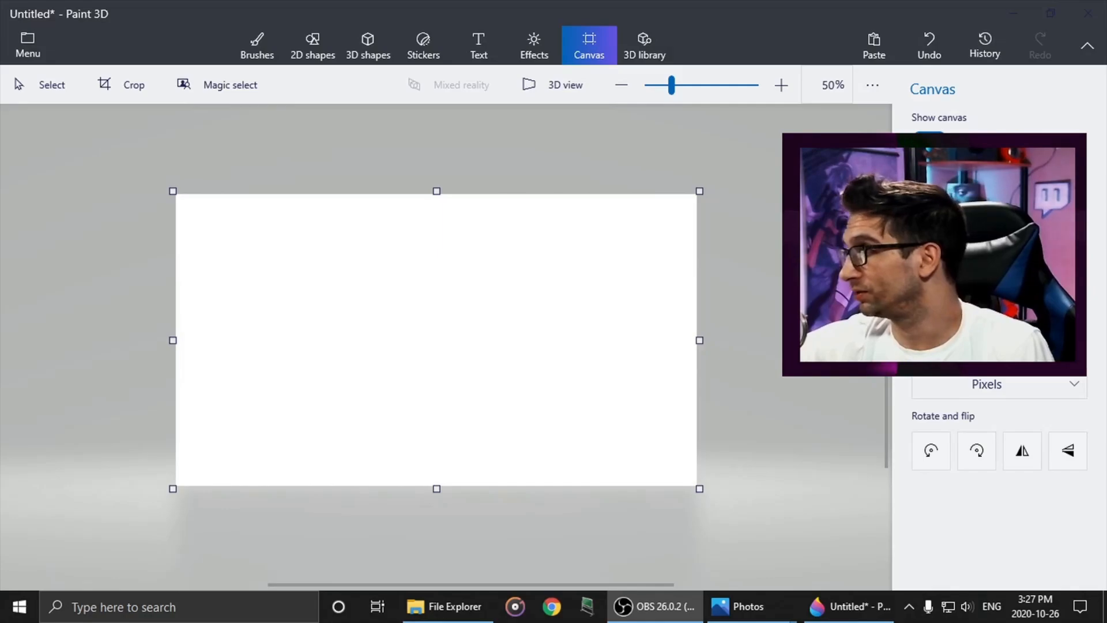
- Insert the image Screenshot (725) from the Screenshots folder onto the canvas
click(26, 46)
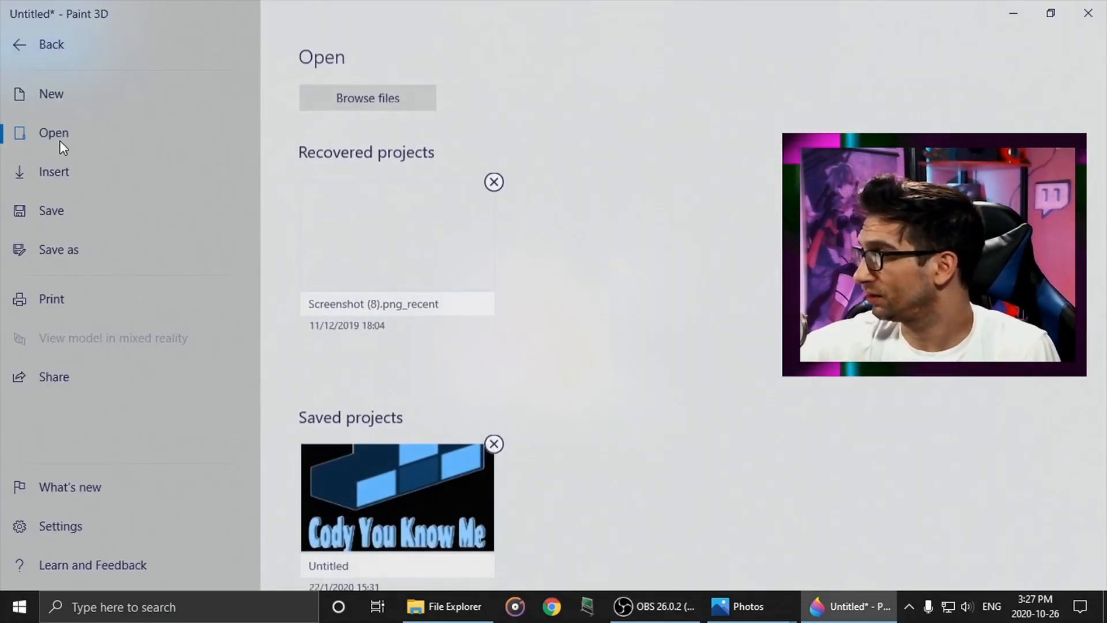
click(60, 188)
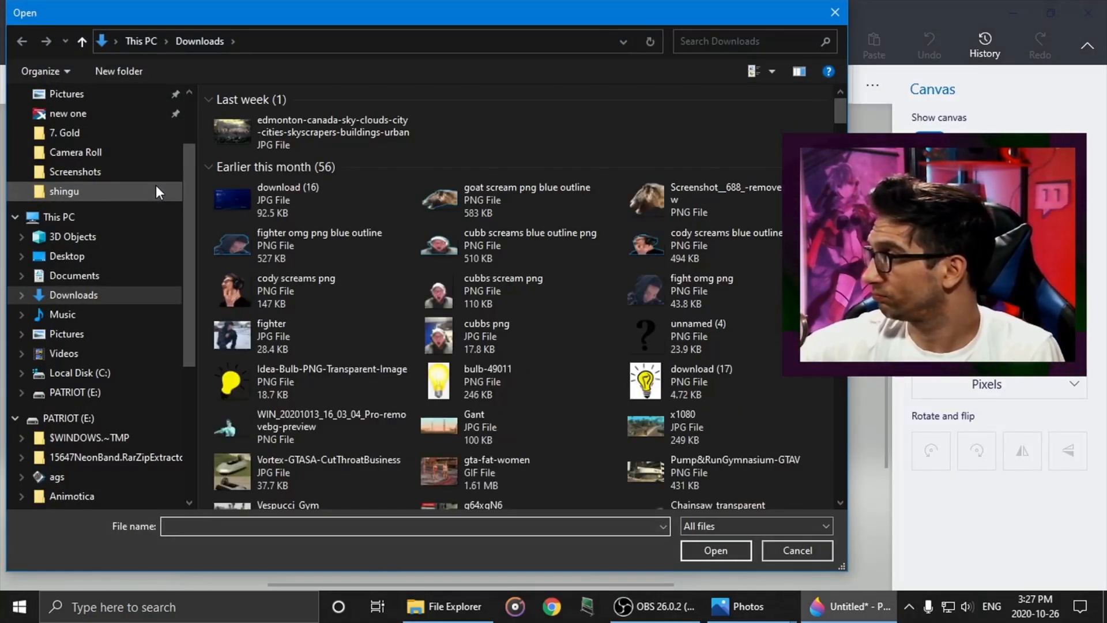
scroll(98, 173, up, 1)
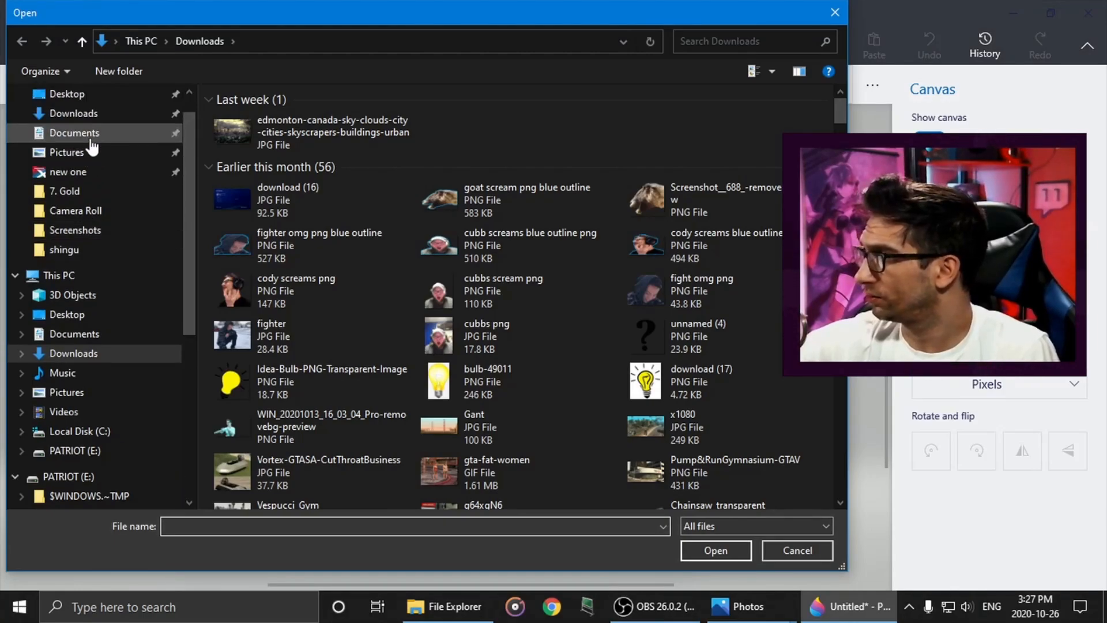
scroll(89, 173, up, 1)
click(81, 242)
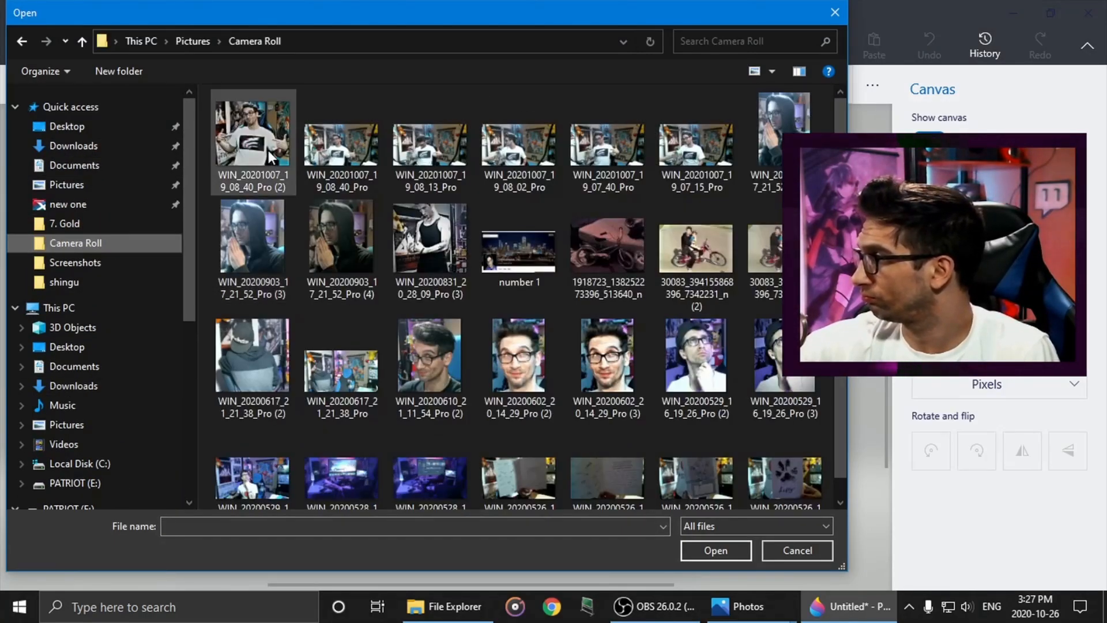
click(115, 261)
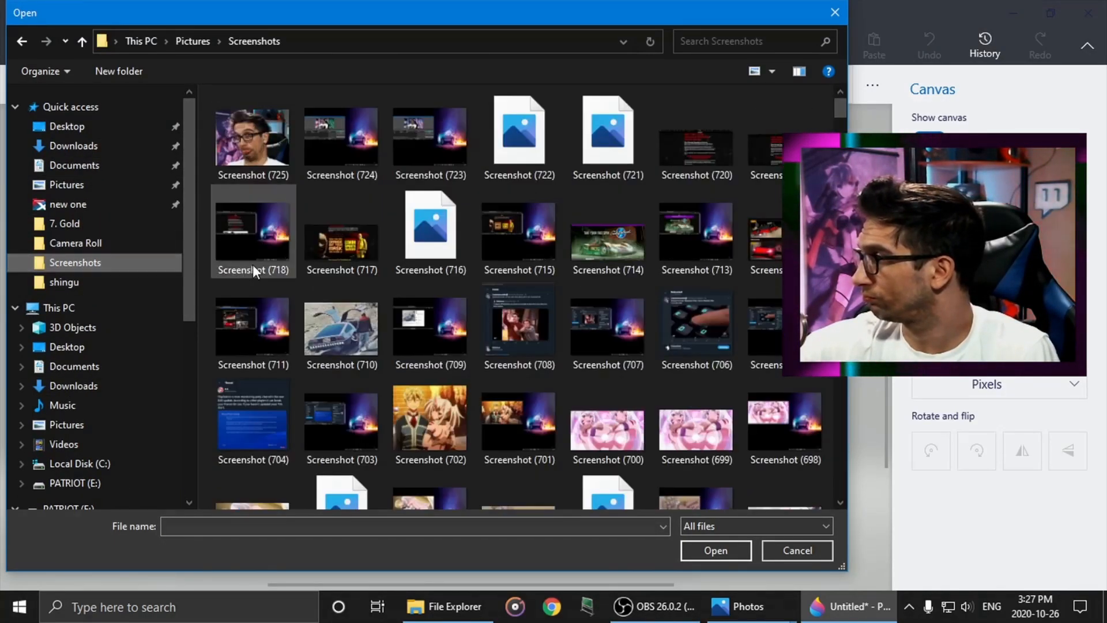
click(249, 156)
click(716, 550)
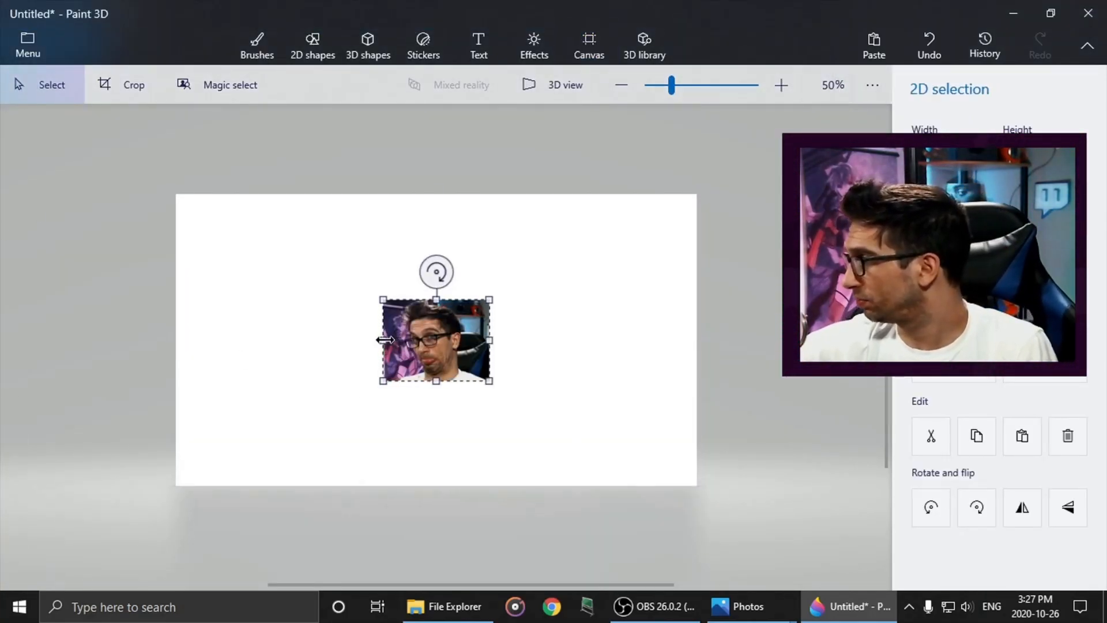
- Stretch the inserted photo on all four sides until it covers the whole canvas
drag(385, 340, 169, 341)
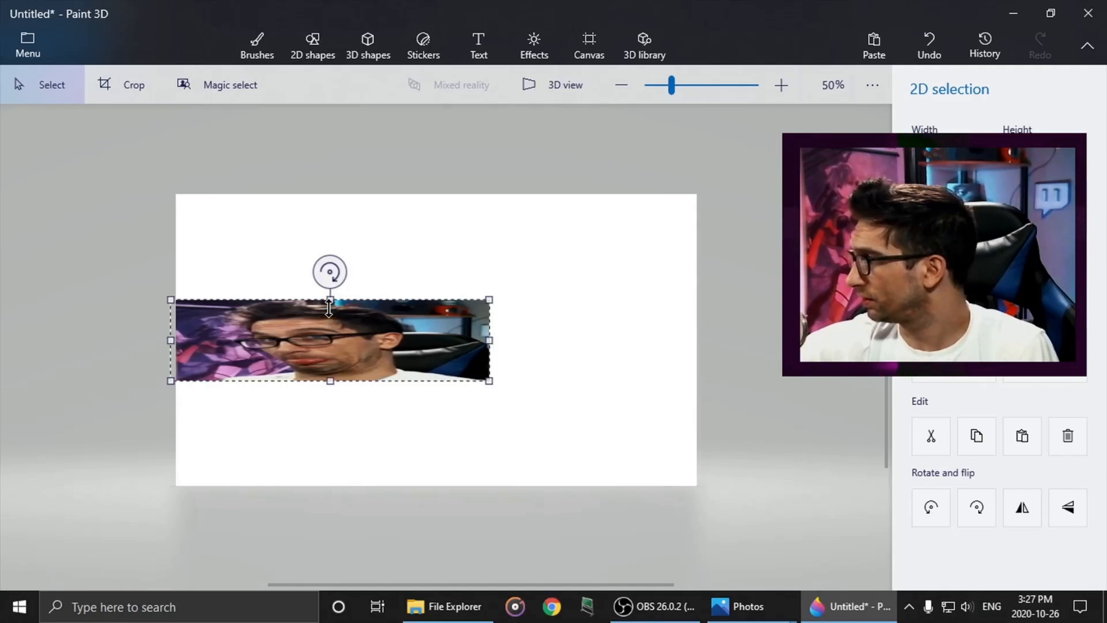
drag(329, 301, 331, 195)
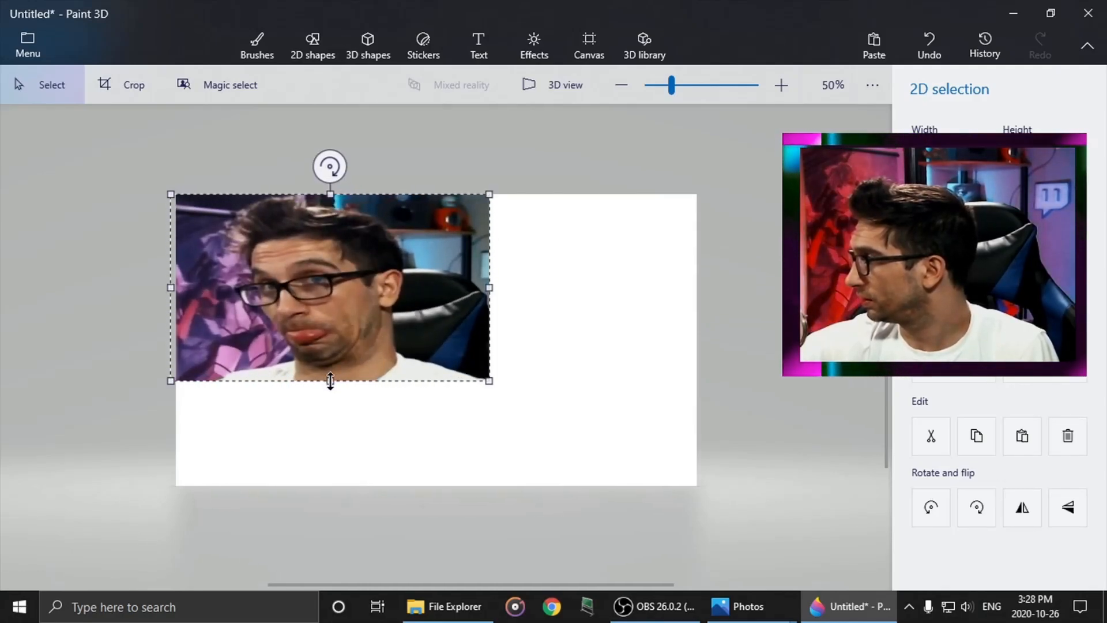
drag(330, 381, 329, 487)
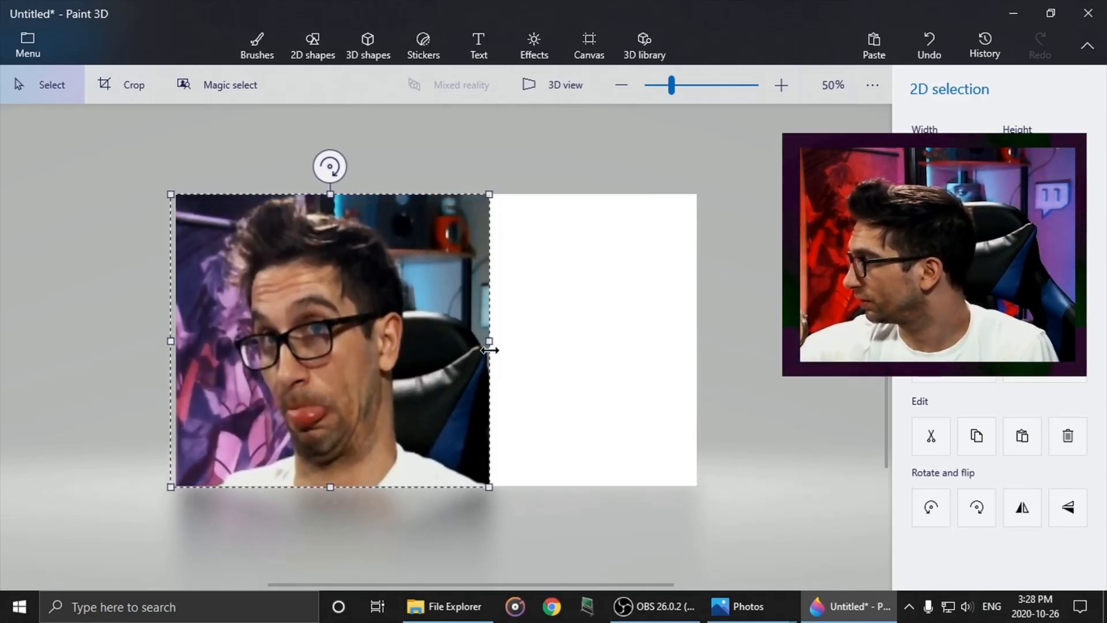
drag(490, 344, 703, 344)
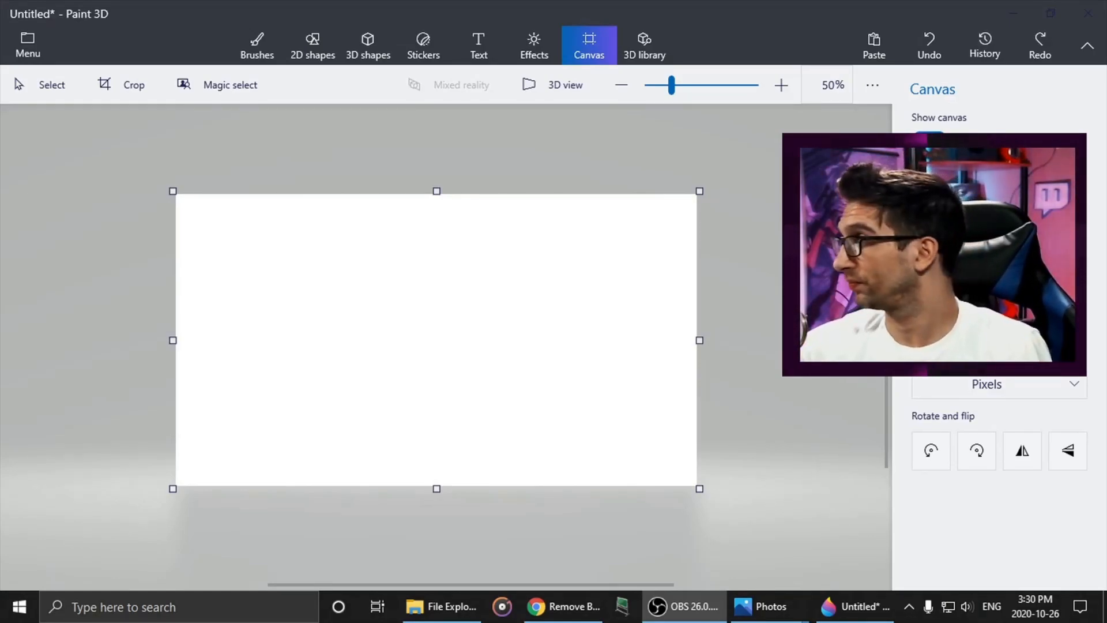
- Insert the background-free image Screenshot__725_-removebg-preview from the Downloads folder onto the canvas
click(24, 45)
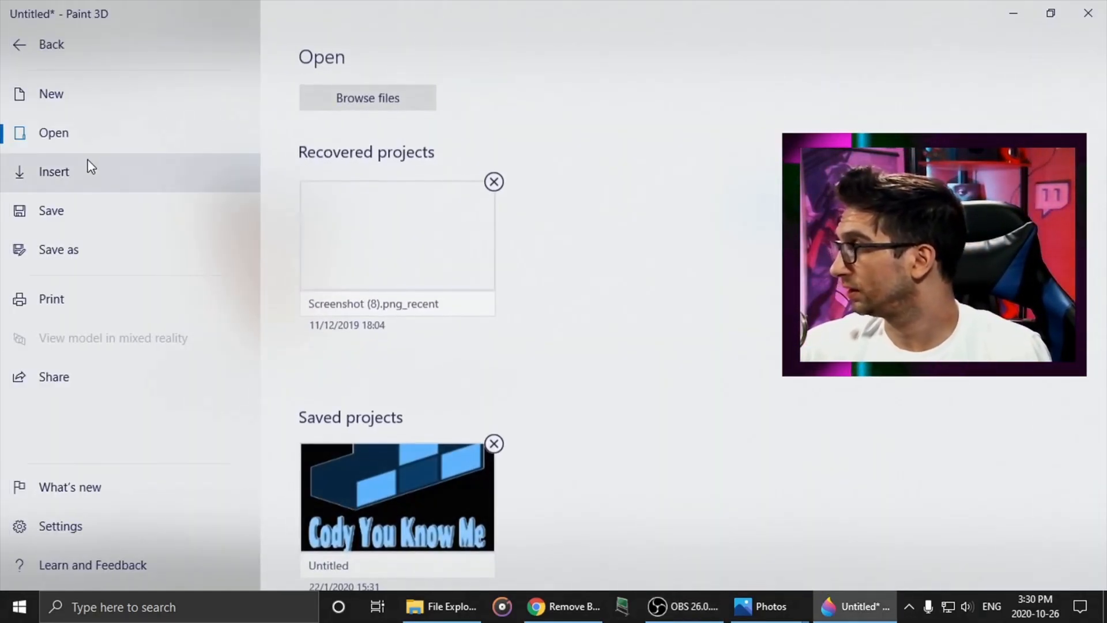
click(91, 167)
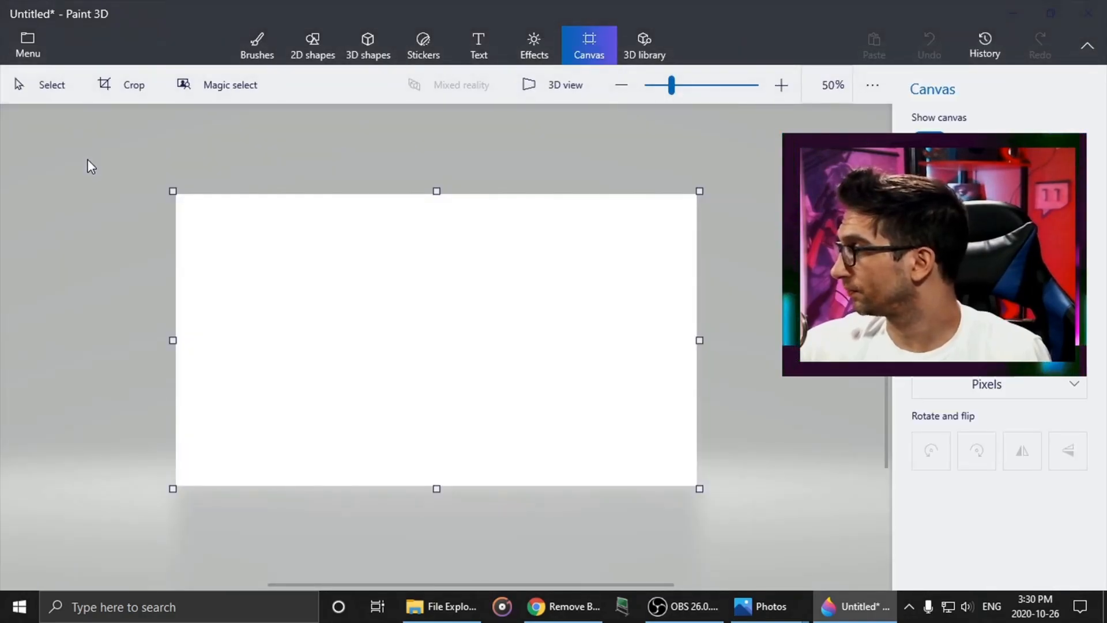
scroll(87, 173, up, 5)
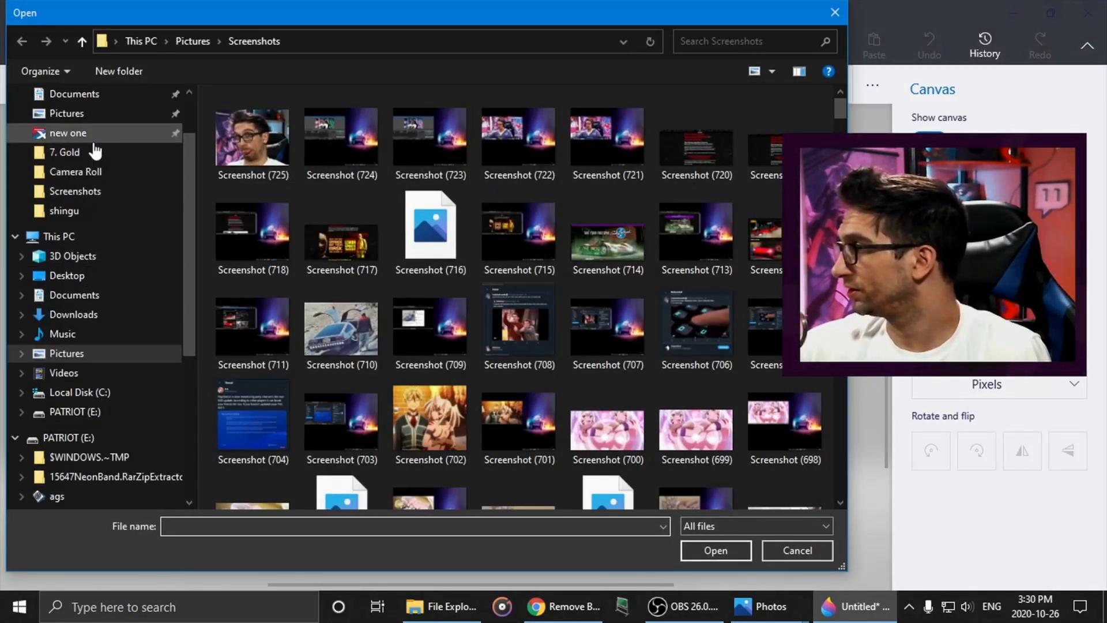
click(74, 94)
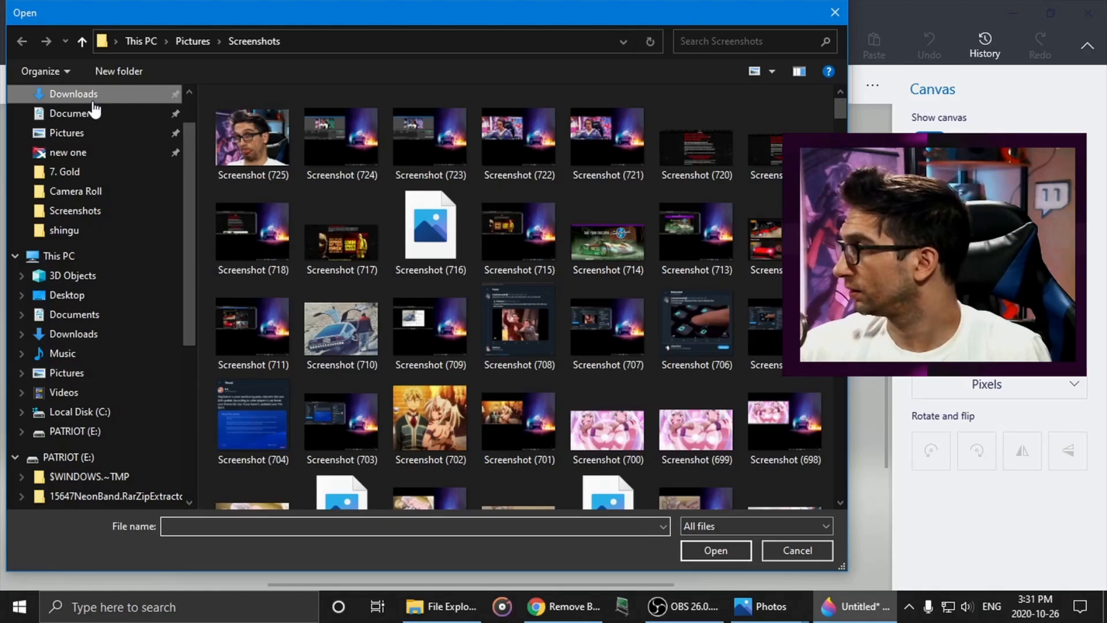
click(226, 133)
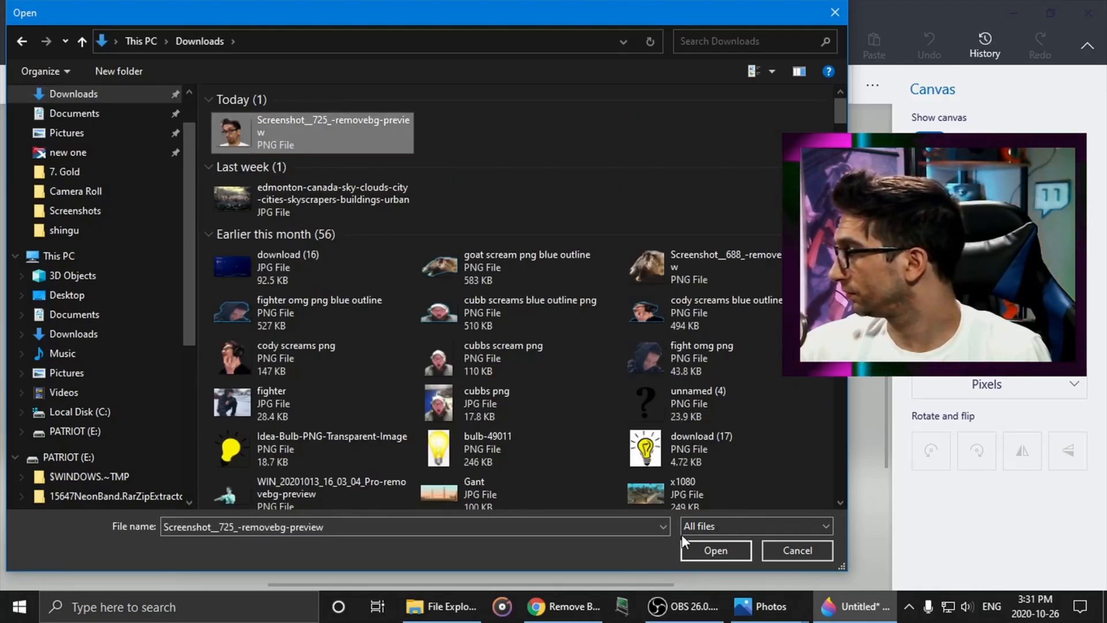
click(703, 549)
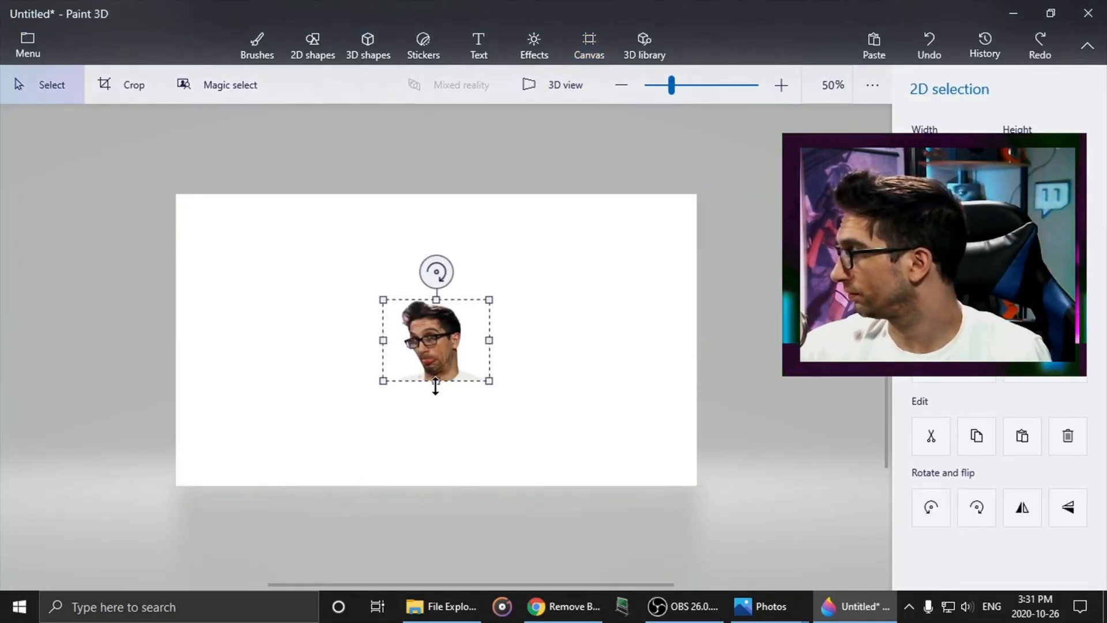
- Enlarge the face cut-out over the right part of the canvas, down to its bottom edge, and commit it
drag(436, 381, 431, 486)
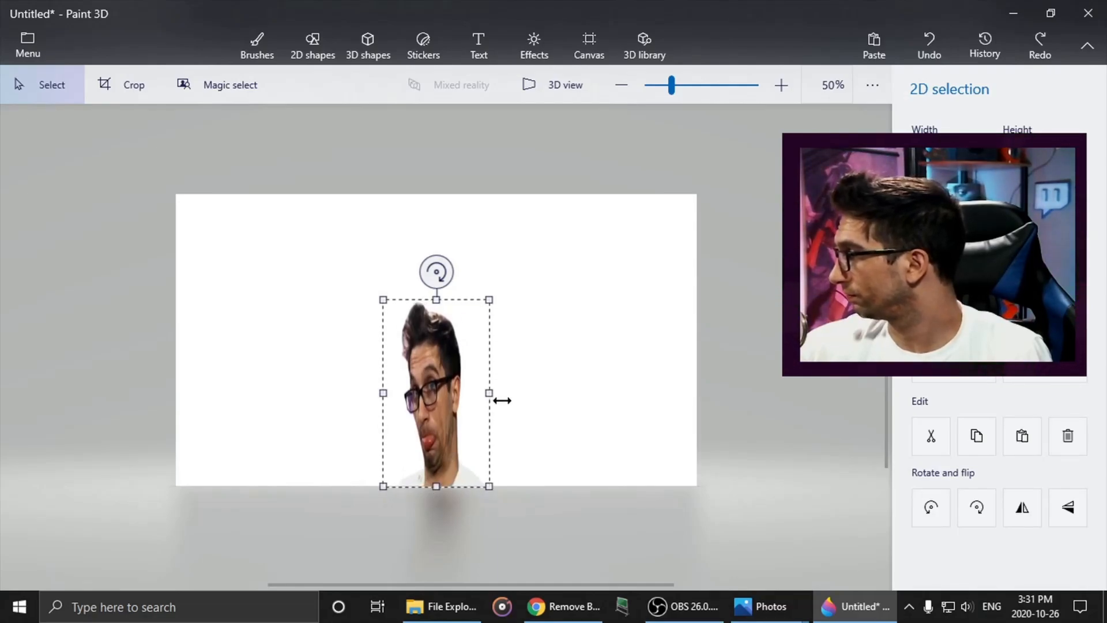
drag(490, 394, 708, 396)
drag(546, 300, 549, 223)
click(589, 45)
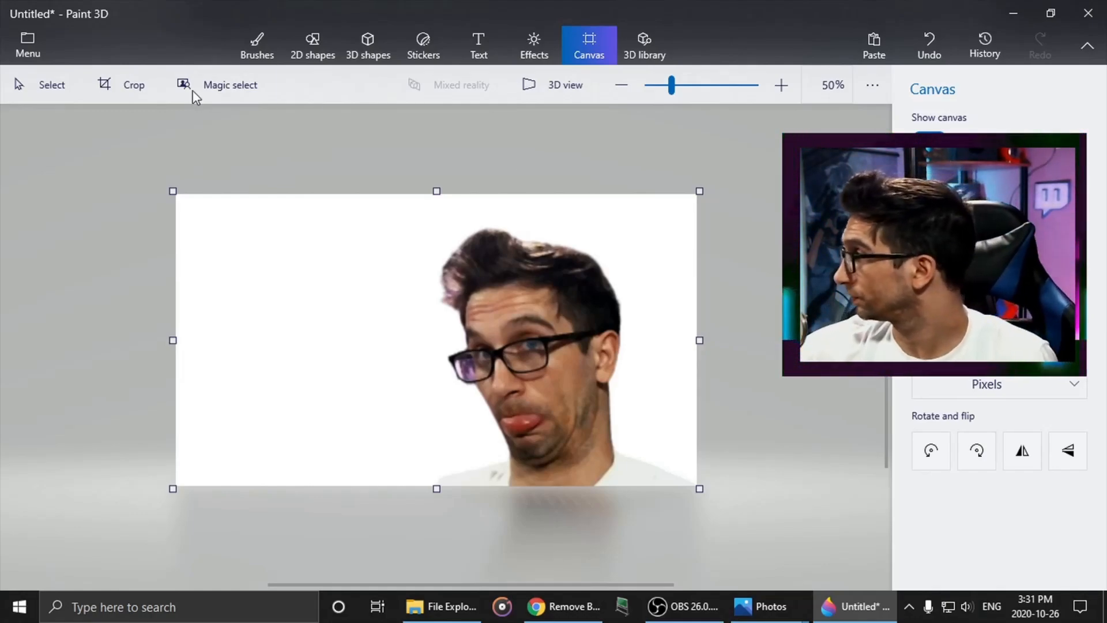
- Try filling the white background around the cut-out with indigo blue using the Fill tool, and undo the fill
click(254, 51)
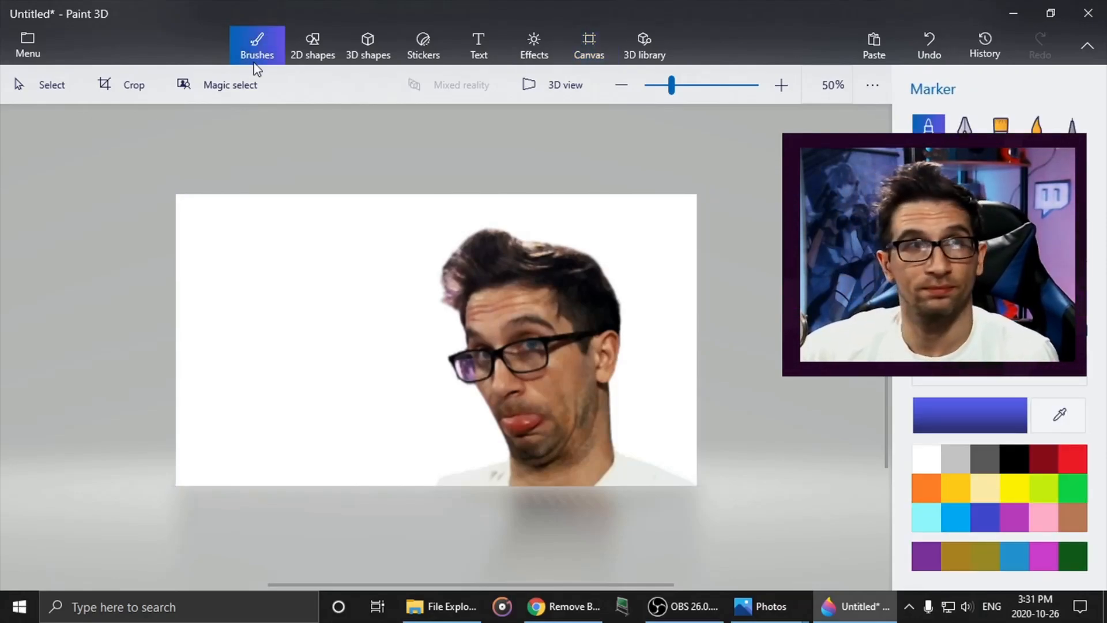
click(1073, 175)
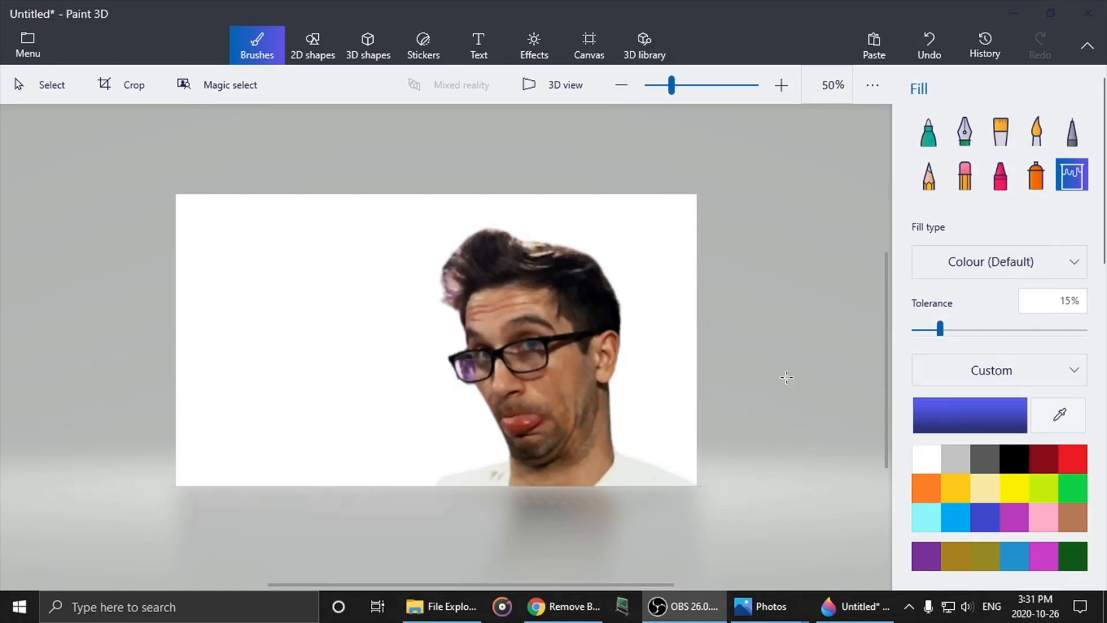
click(290, 334)
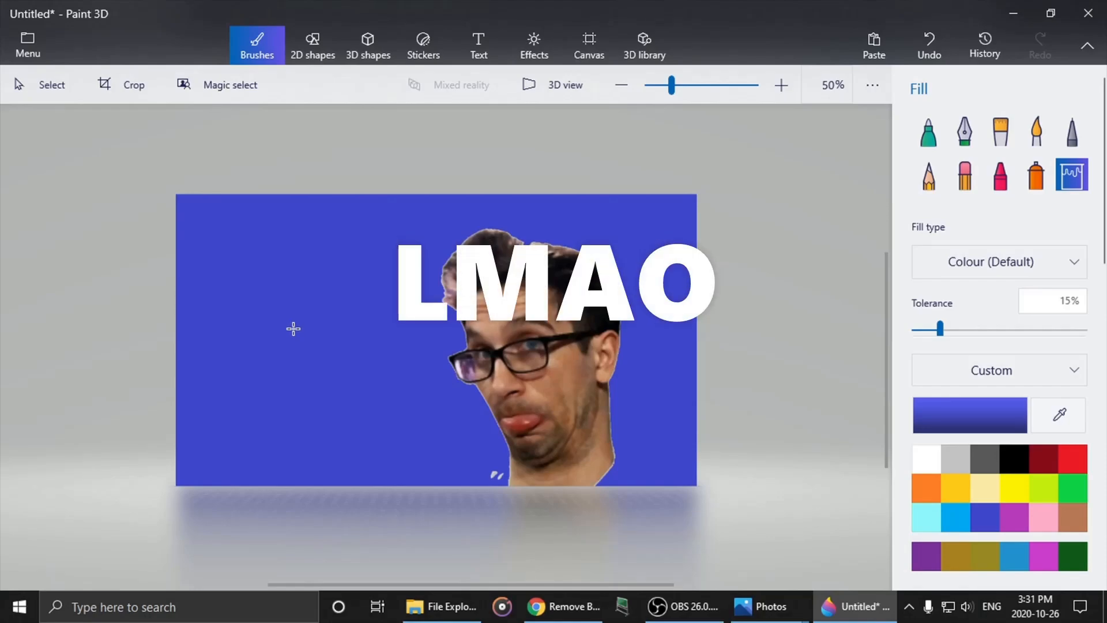
click(928, 42)
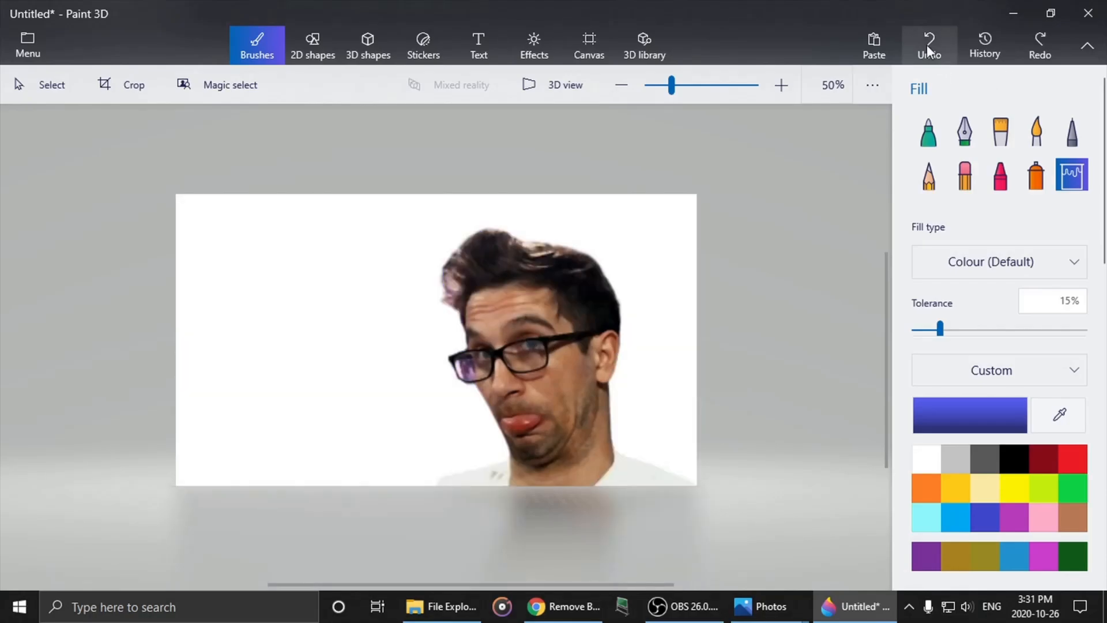
- Try a light grey background fill, and undo both the fill and the placed face cut-out
click(982, 460)
click(320, 366)
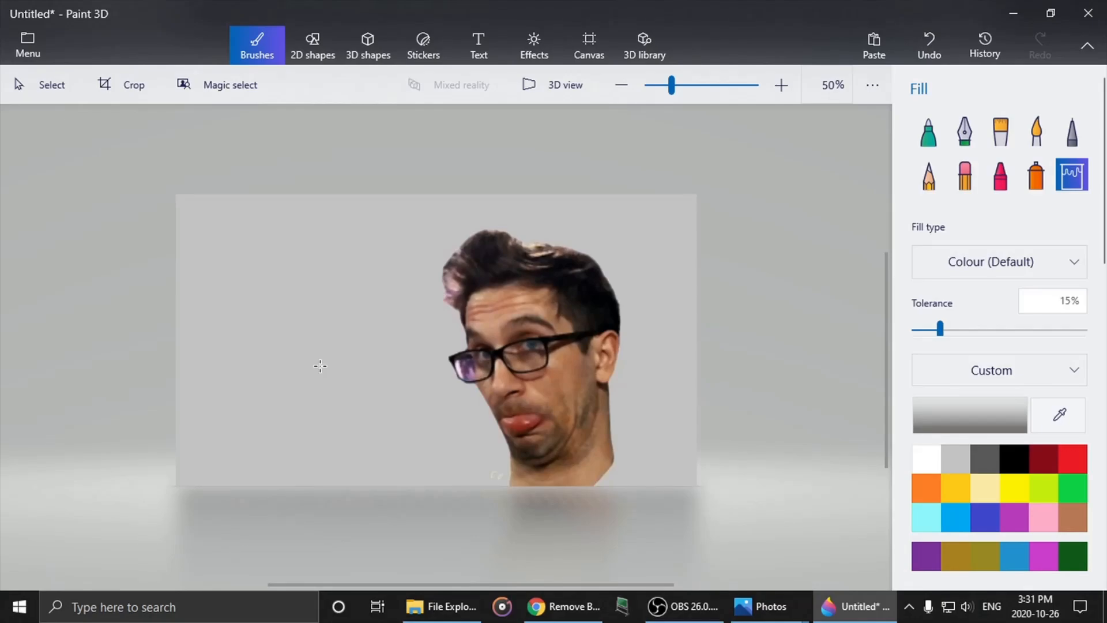
click(931, 38)
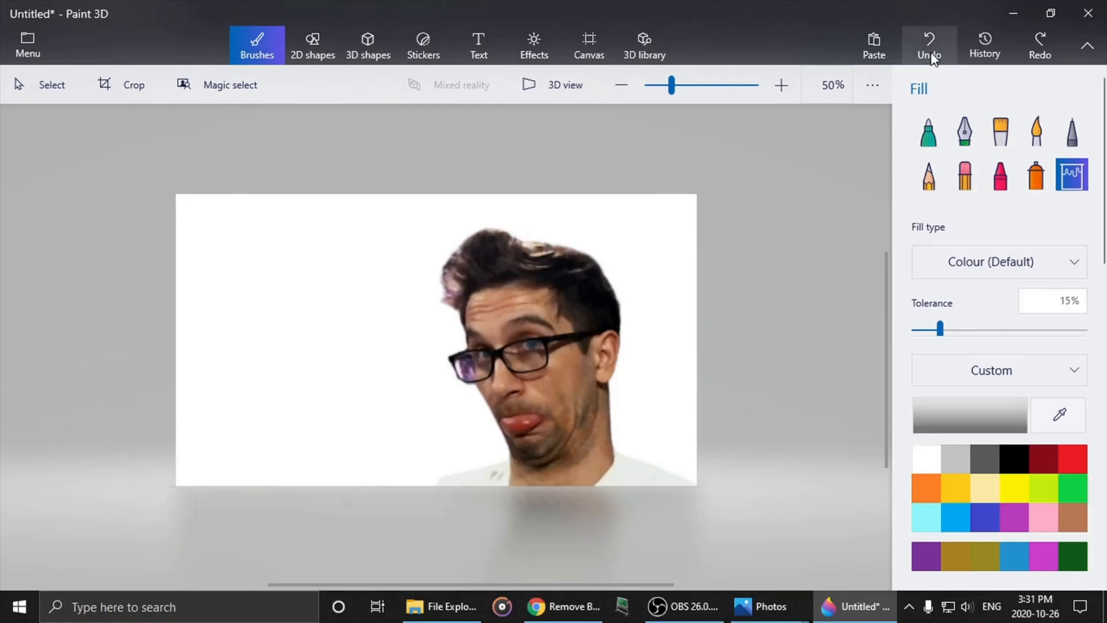
click(931, 47)
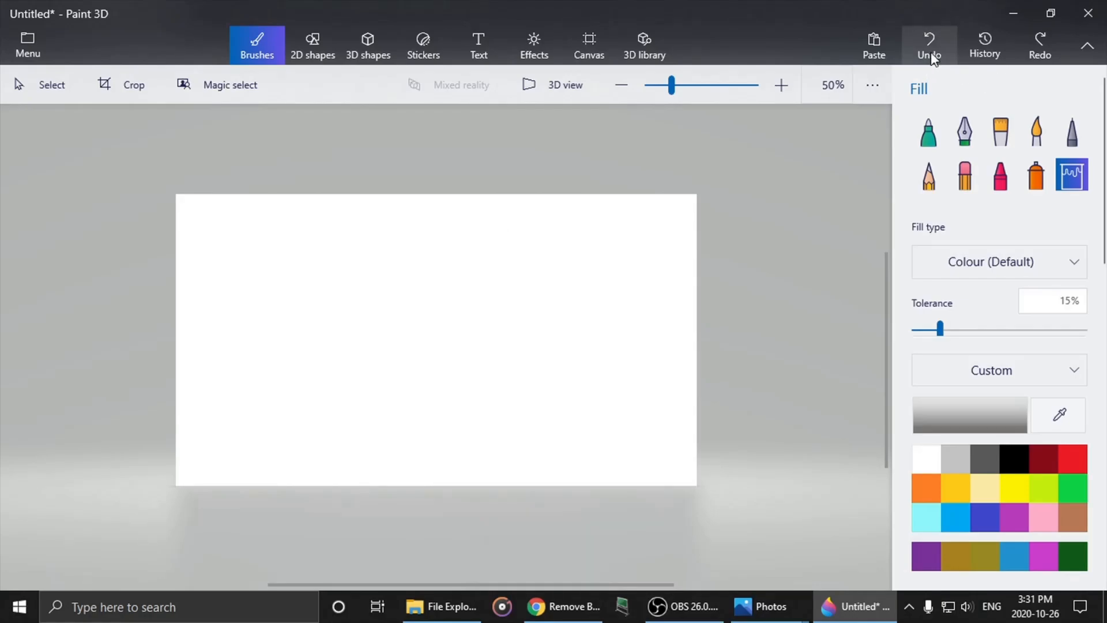
- Insert Screenshot__725_-removebg-preview from the Downloads folder onto the blank canvas
click(28, 39)
click(68, 176)
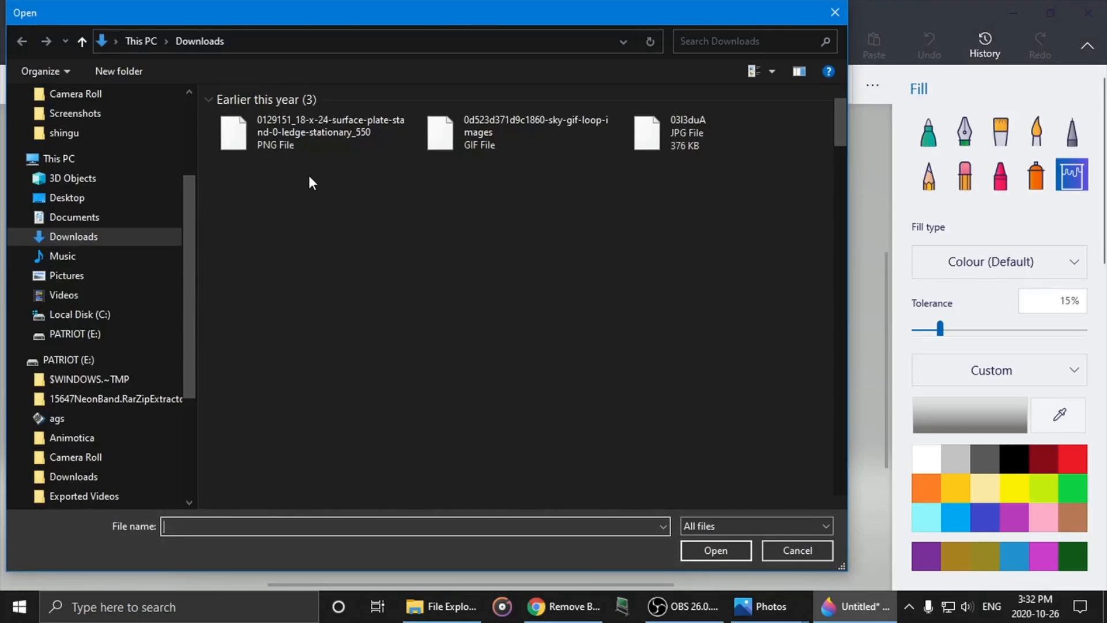
click(247, 141)
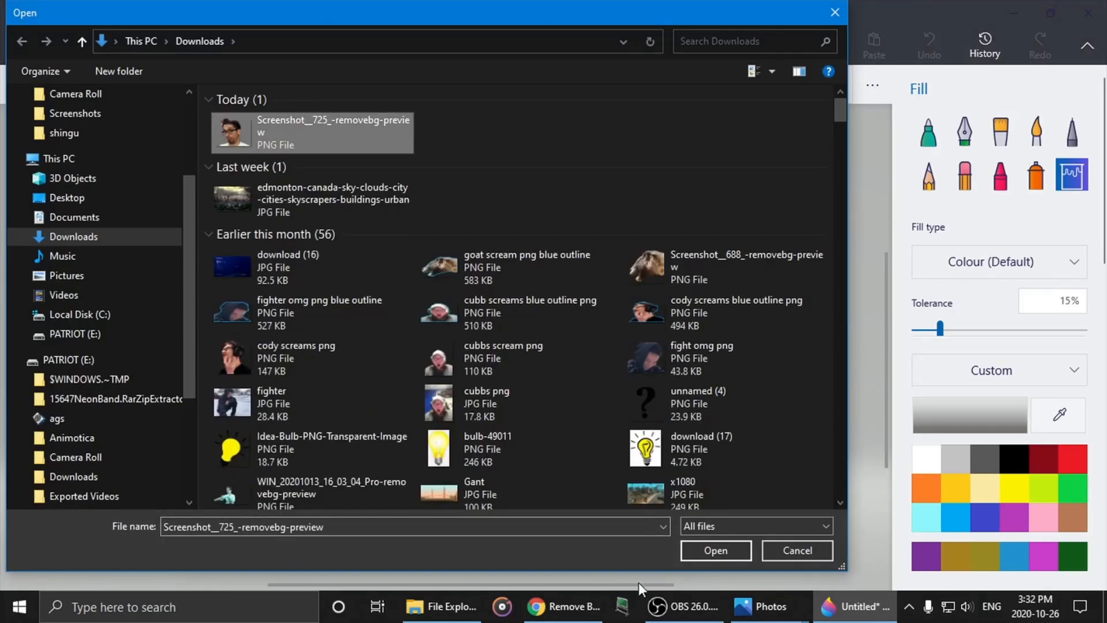
click(706, 549)
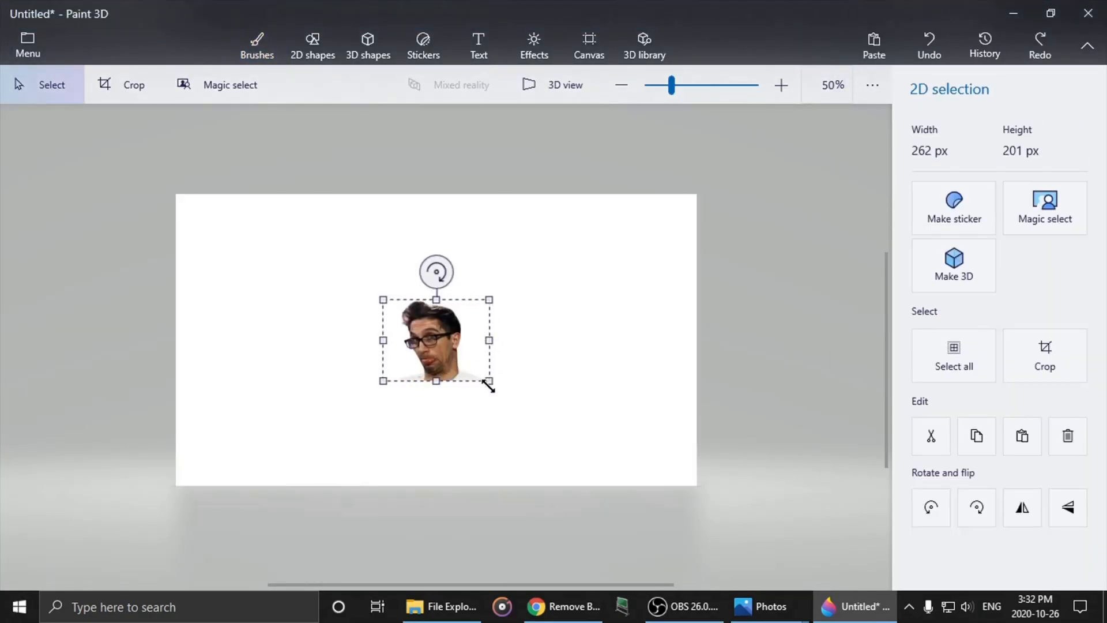
- Enlarge the face cut-out to about 902 by 687 px and move it against the canvas's right edge
drag(488, 385, 750, 510)
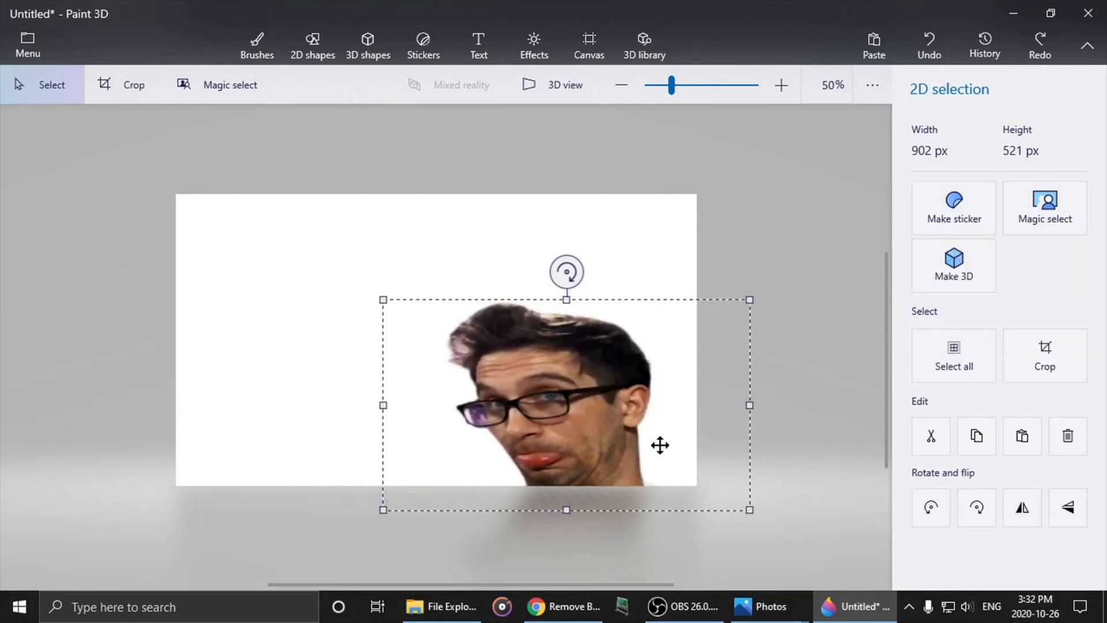
drag(566, 300, 567, 233)
drag(561, 347, 614, 349)
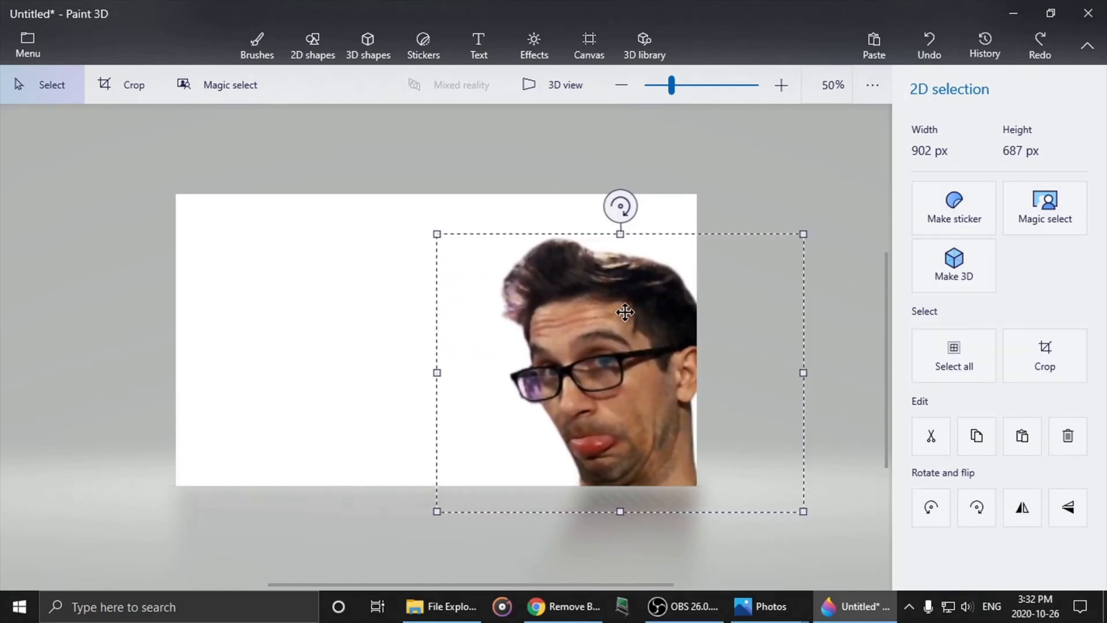
- Stretch the face cut-out to 1028 by 711 px and rotate it slightly clockwise
drag(620, 233, 620, 224)
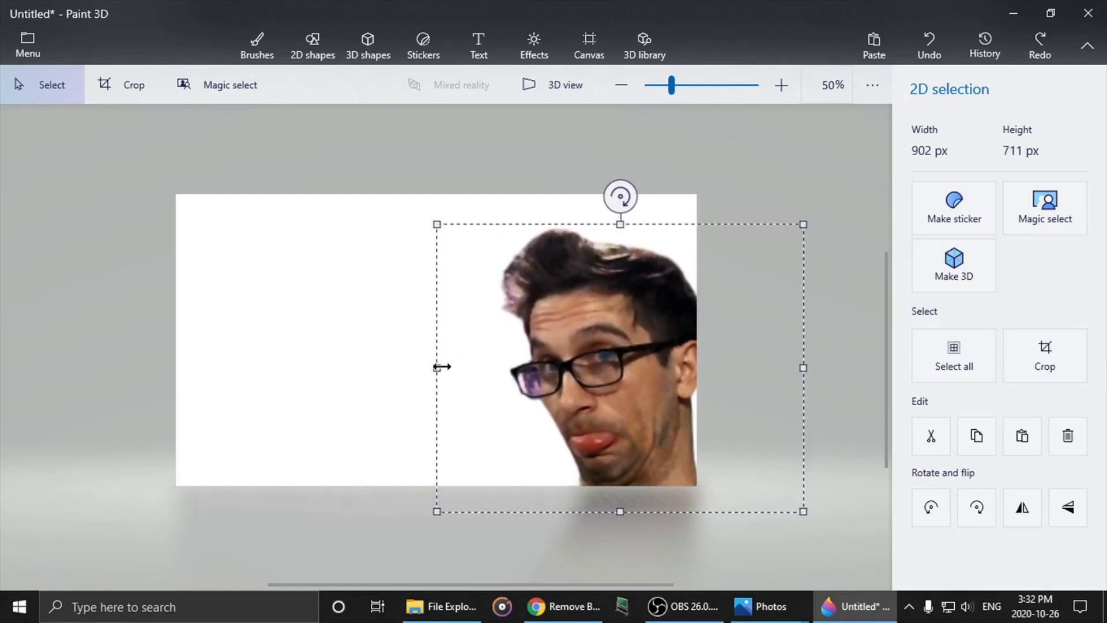
drag(436, 367, 386, 367)
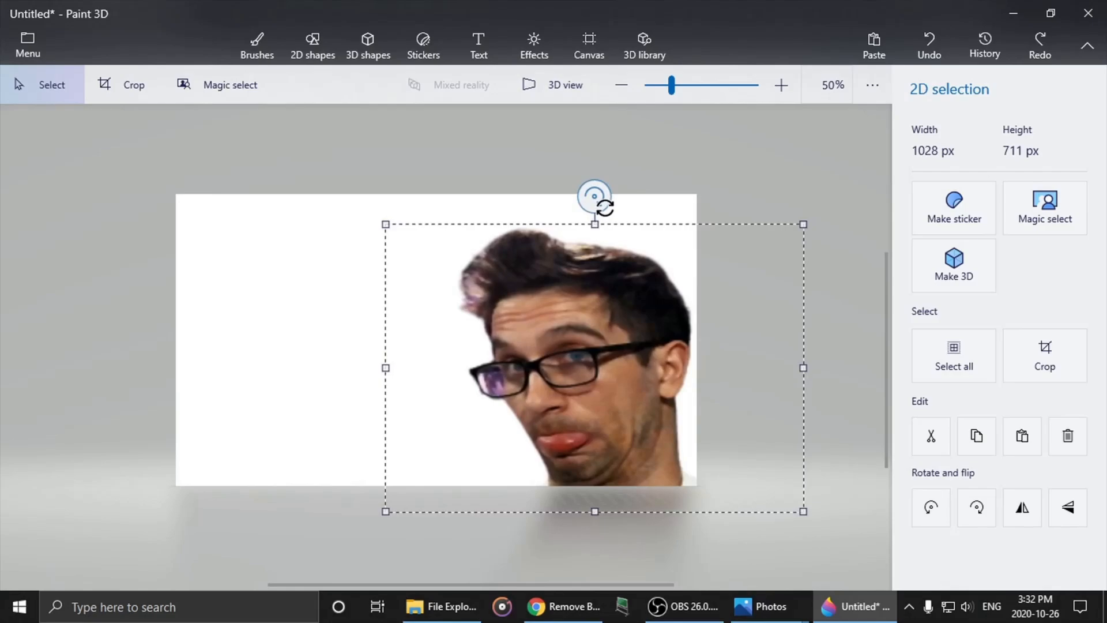
drag(605, 208, 615, 196)
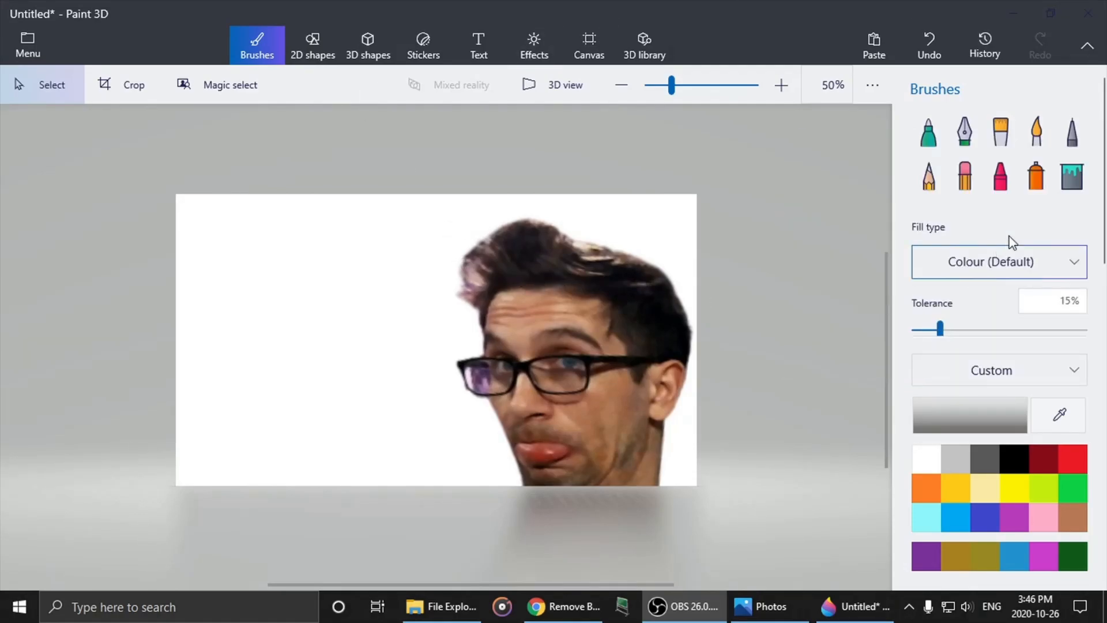
- Fill the white background around the face cut-out with indigo blue at 15% tolerance
click(1074, 177)
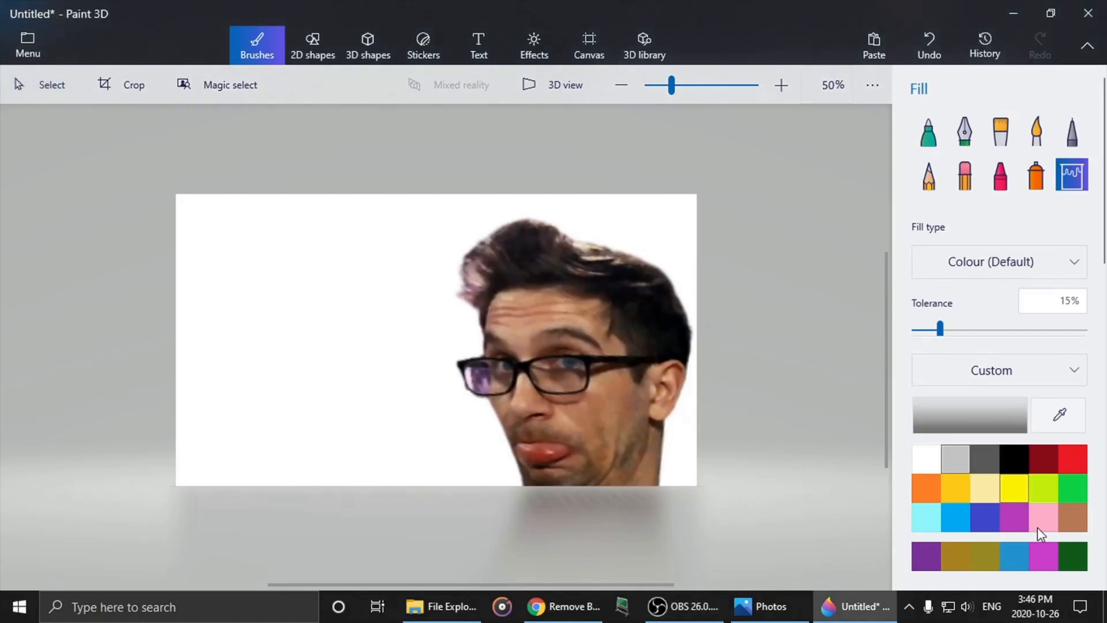
click(989, 520)
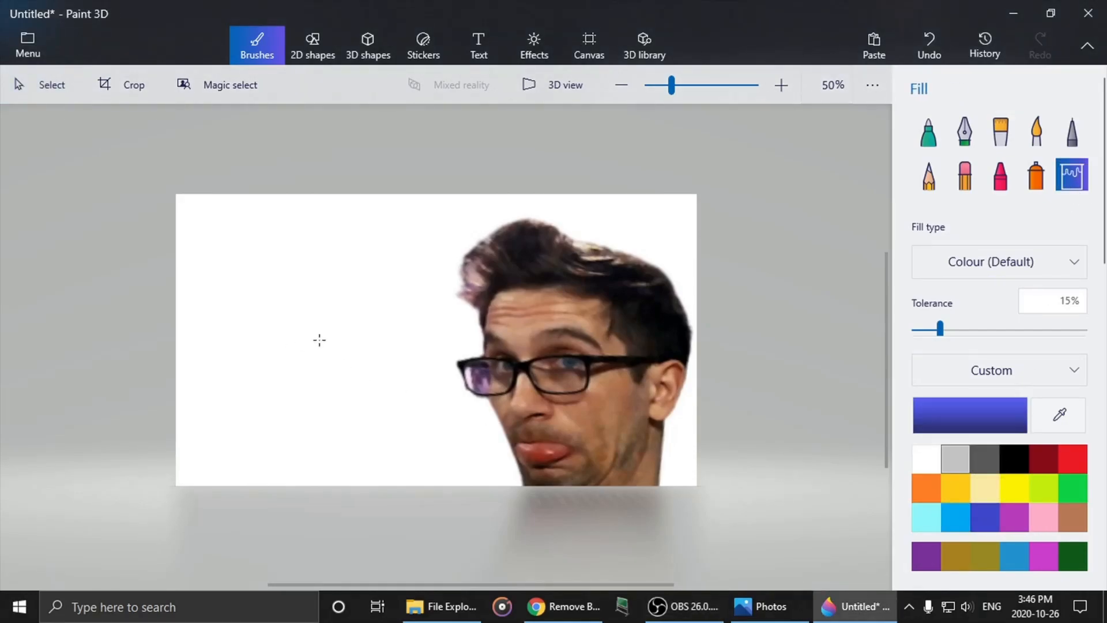
click(319, 341)
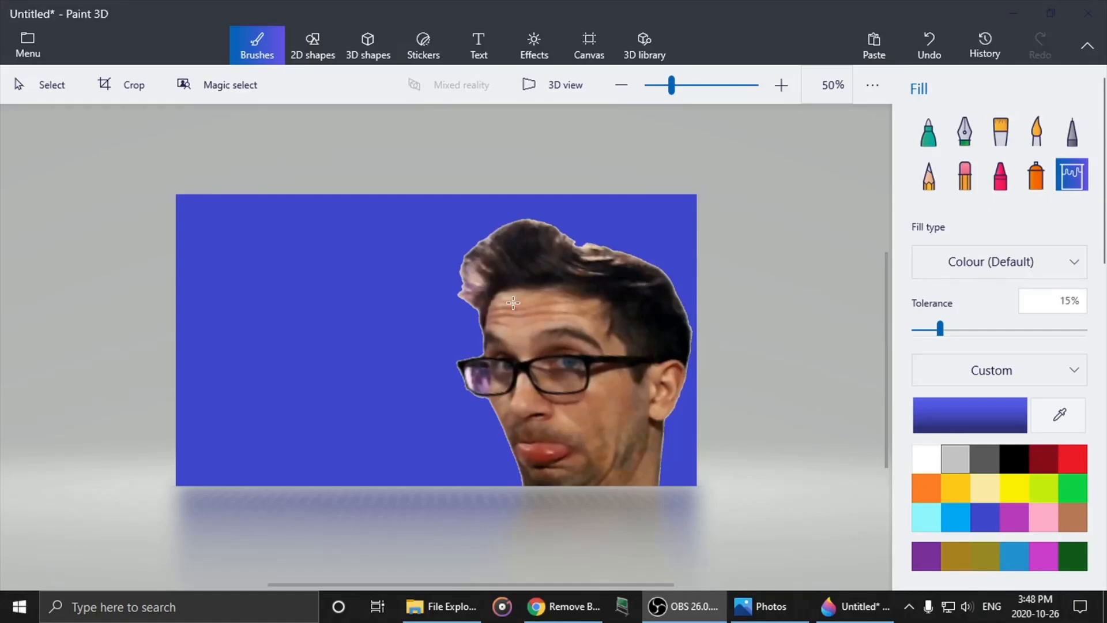
- Trace the front edge of the chin and jaw with a white Marker at 15 px thickness, starting from the canvas's lower edge
click(929, 136)
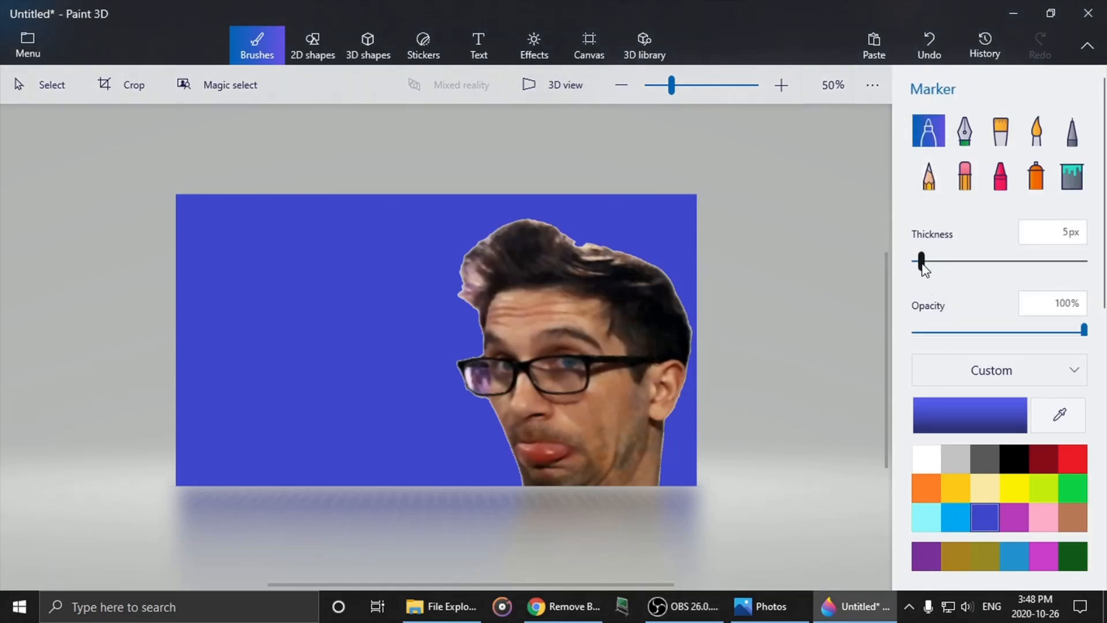
drag(925, 266, 937, 260)
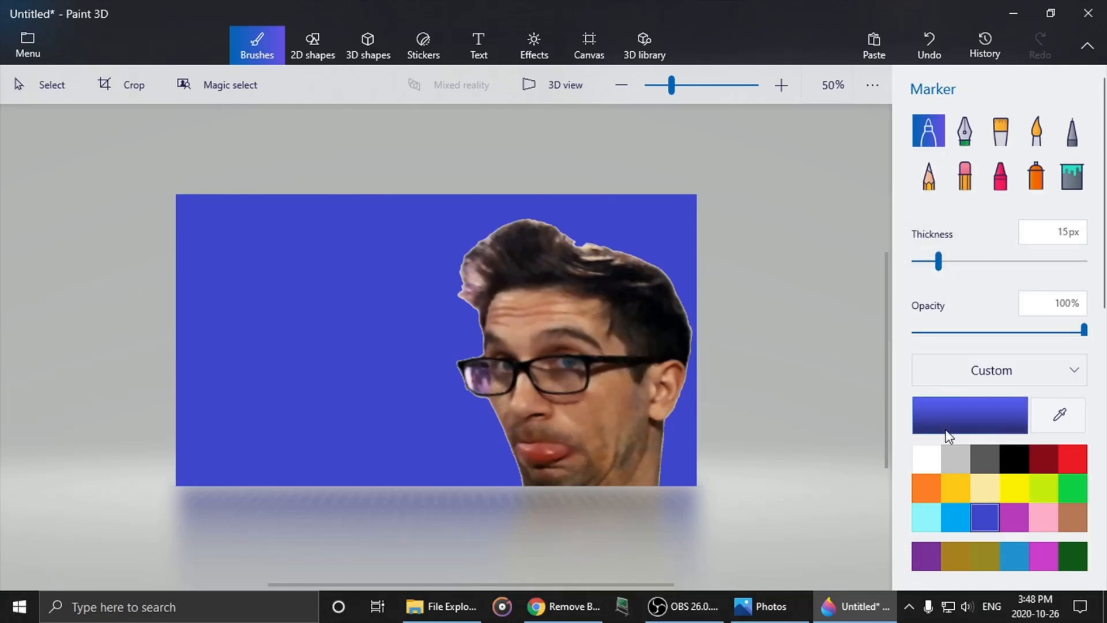
click(929, 462)
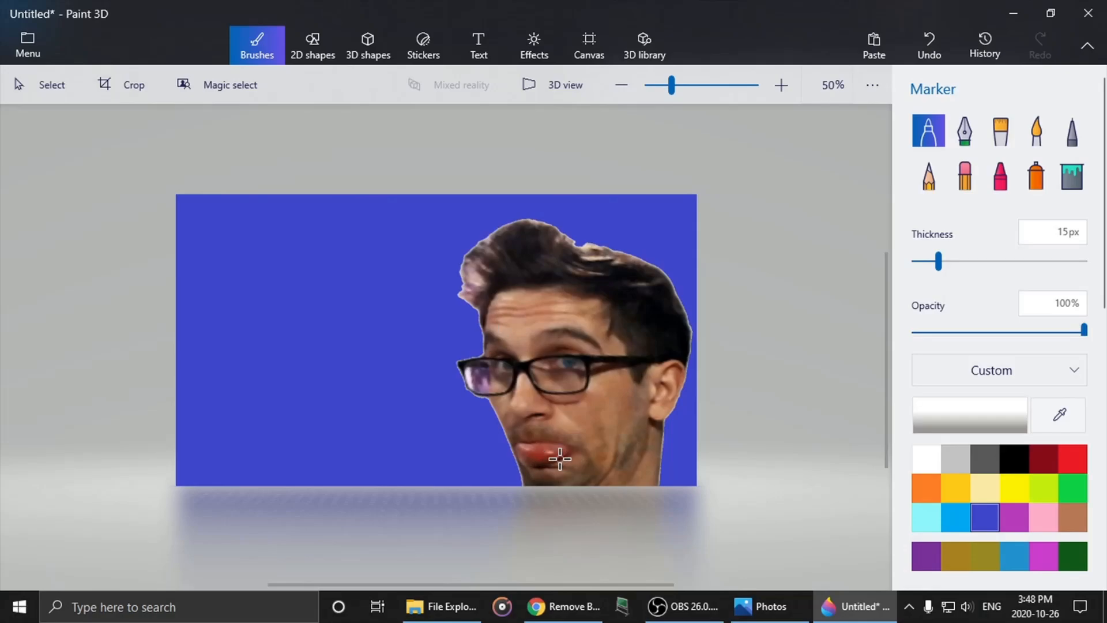
scroll(559, 470, up, 6)
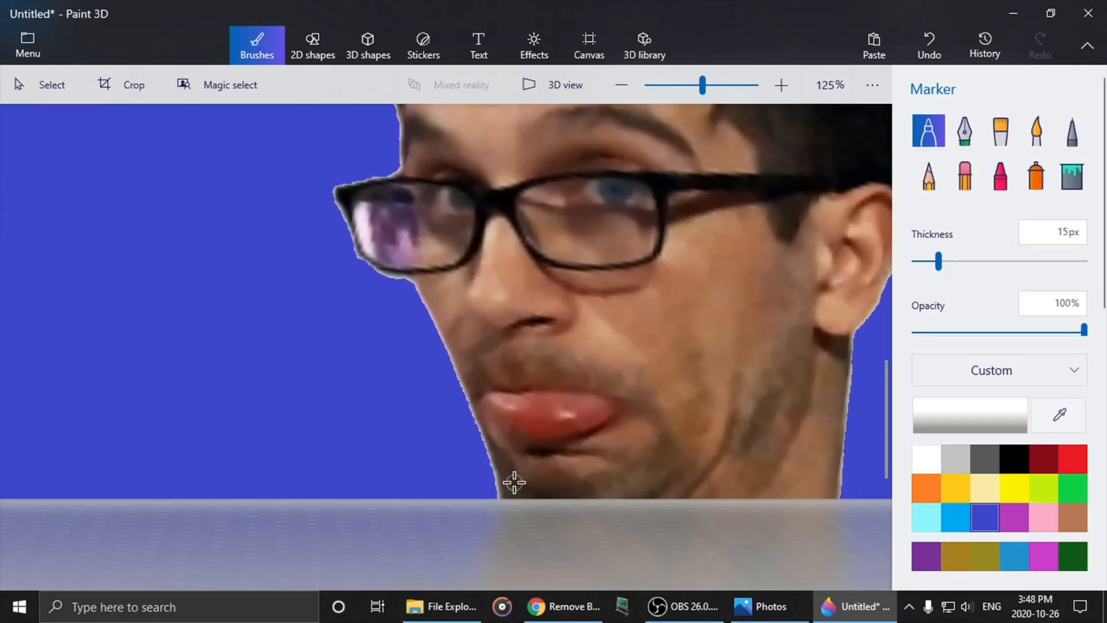
scroll(474, 446, up, 2)
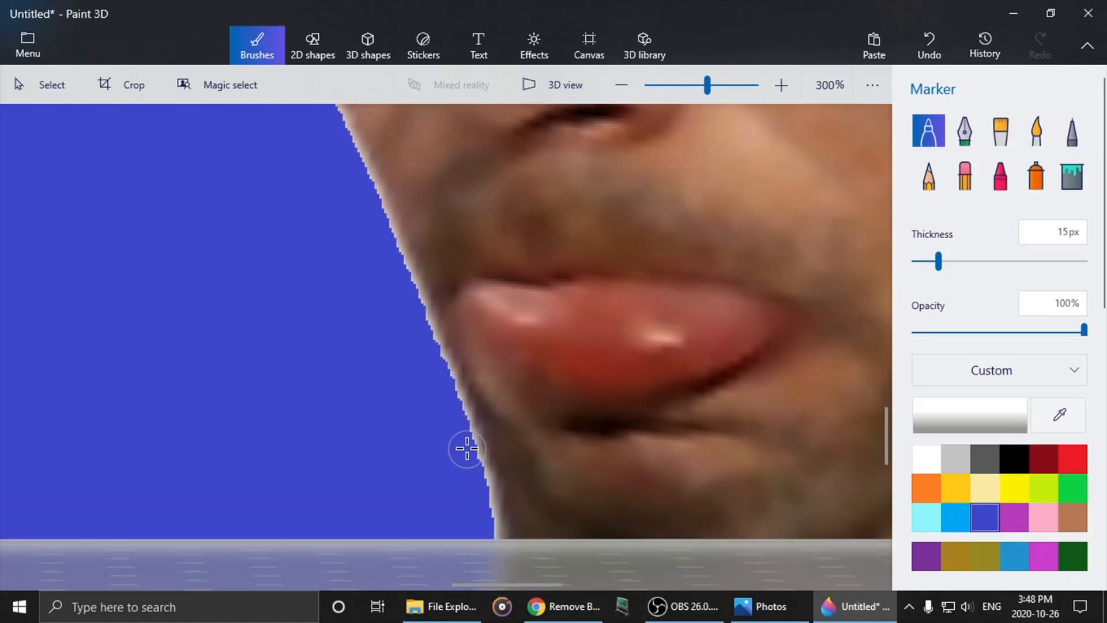
drag(467, 449, 482, 535)
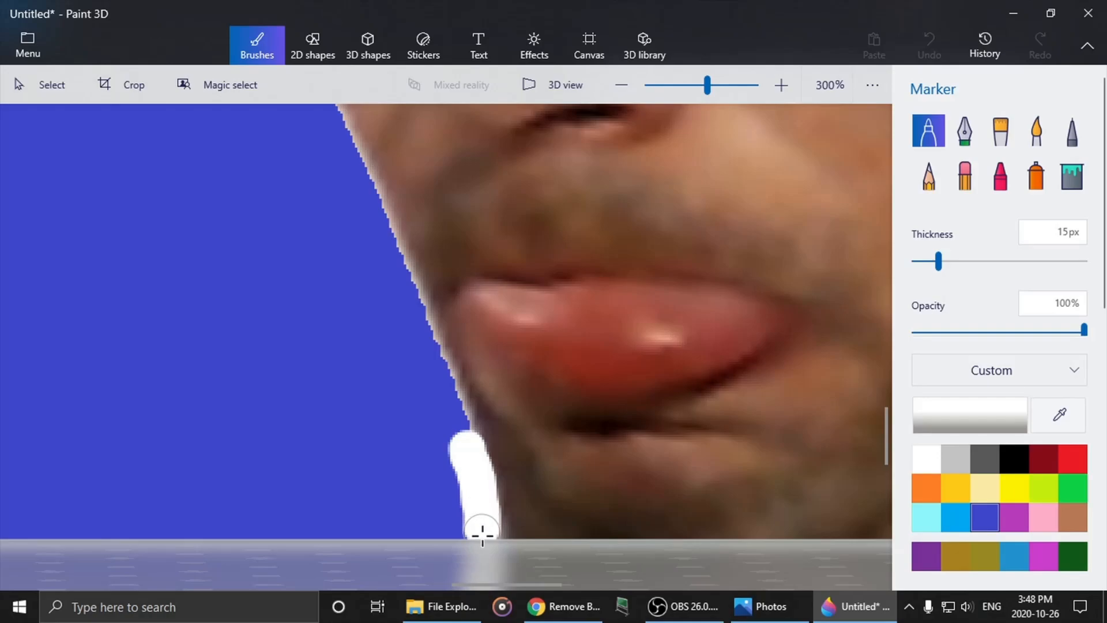
drag(463, 442, 358, 180)
ctrl+scroll(399, 187, down, 5)
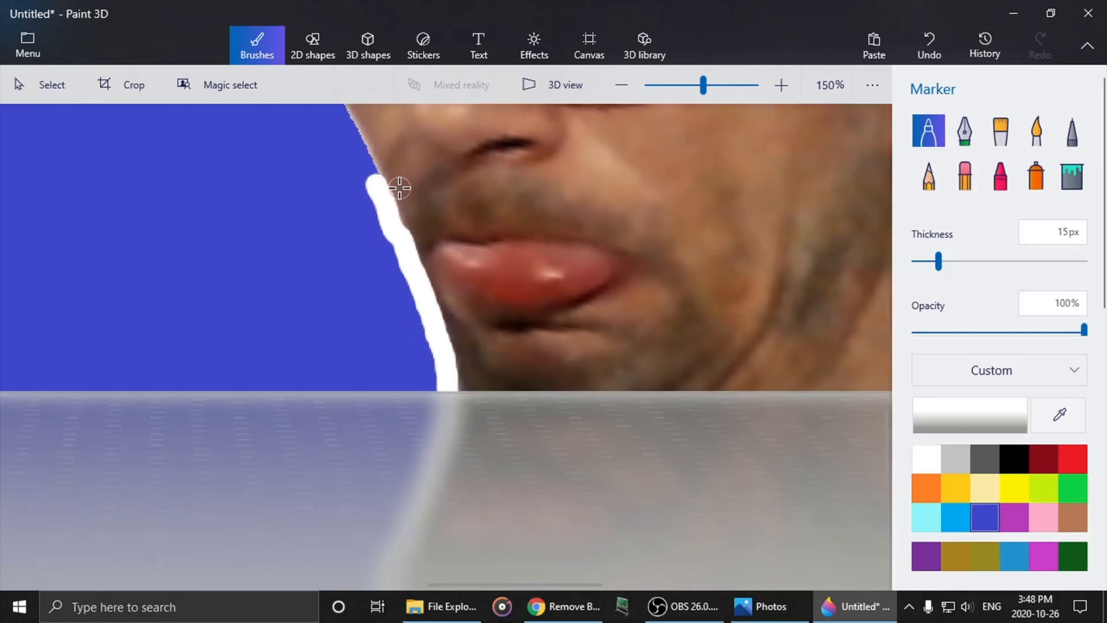
- Continue the white outline up the cheek and around the outer frame of the front glasses lens
scroll(497, 468, up, 5)
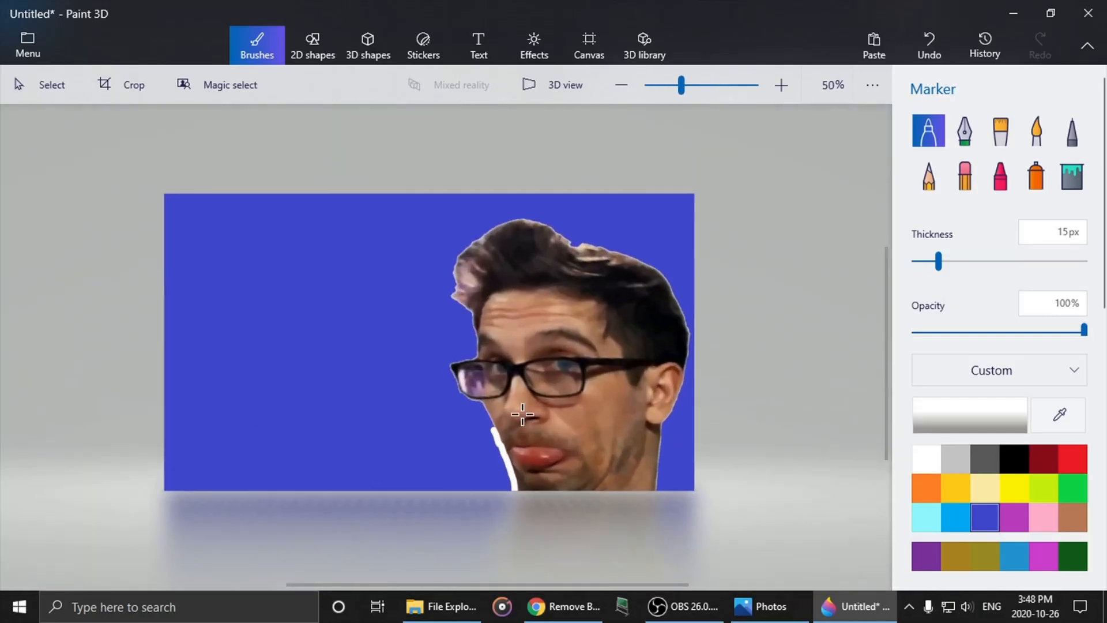
scroll(462, 425, up, 3)
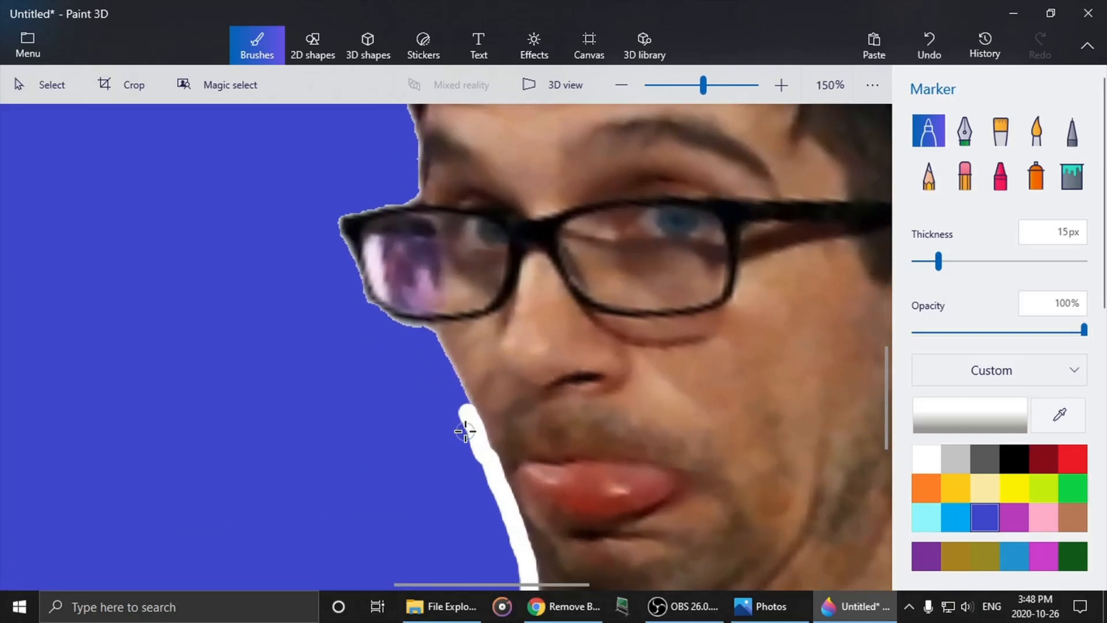
scroll(425, 321, up, 2)
drag(420, 312, 482, 430)
mouse_move(422, 315)
mouse_down()
mouse_move(403, 289)
mouse_move(344, 275)
mouse_move(271, 234)
mouse_move(272, 177)
mouse_move(251, 151)
mouse_up()
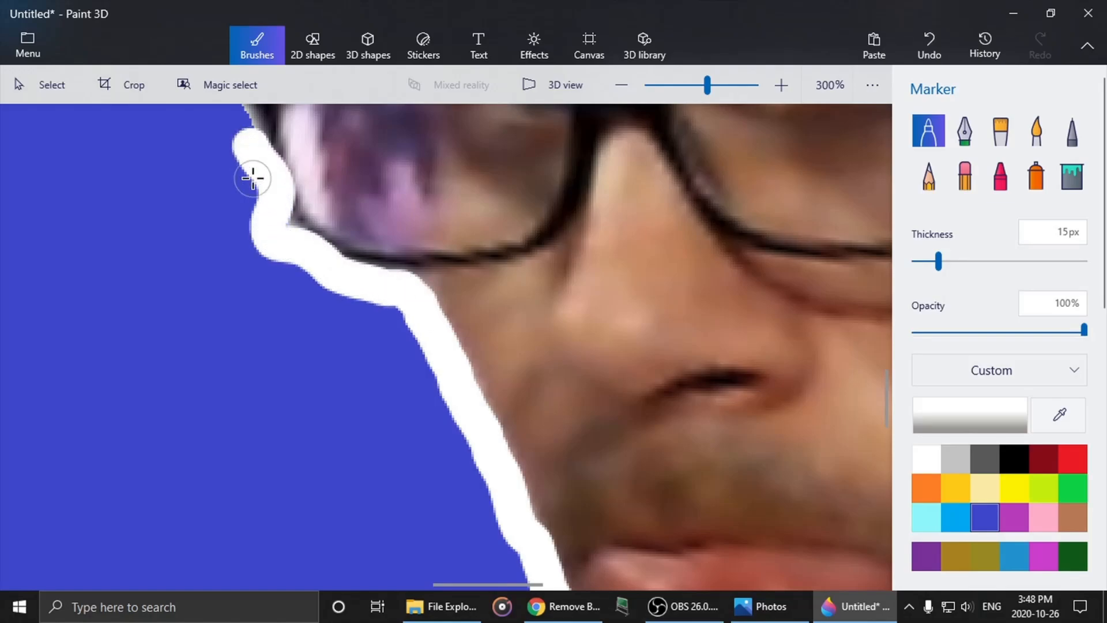
scroll(250, 173, down, 6)
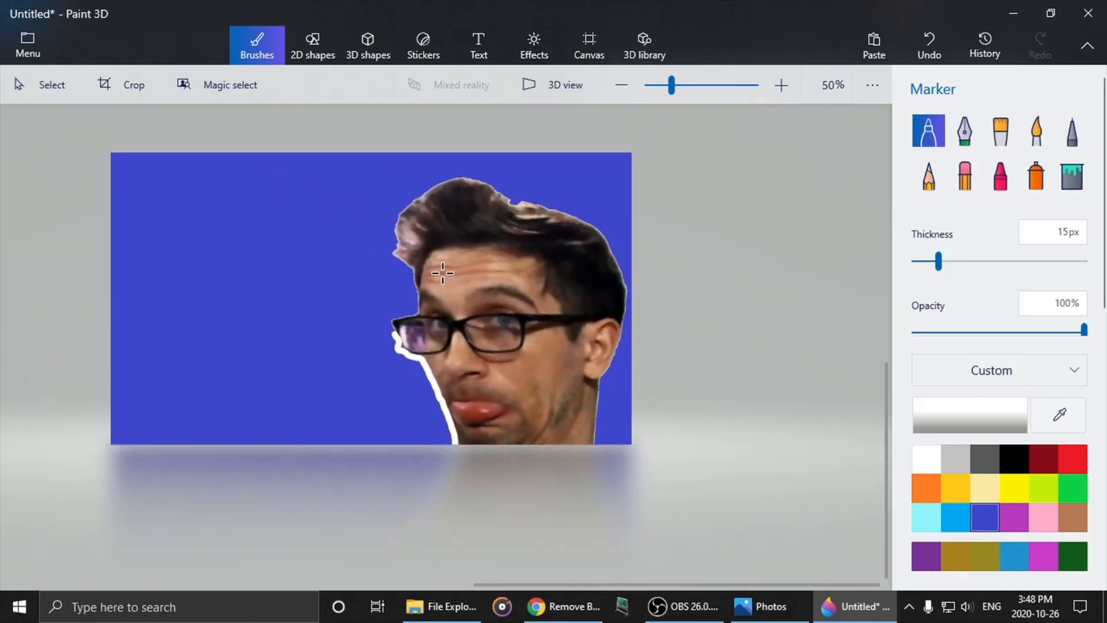
scroll(354, 346, up, 5)
scroll(353, 349, up, 4)
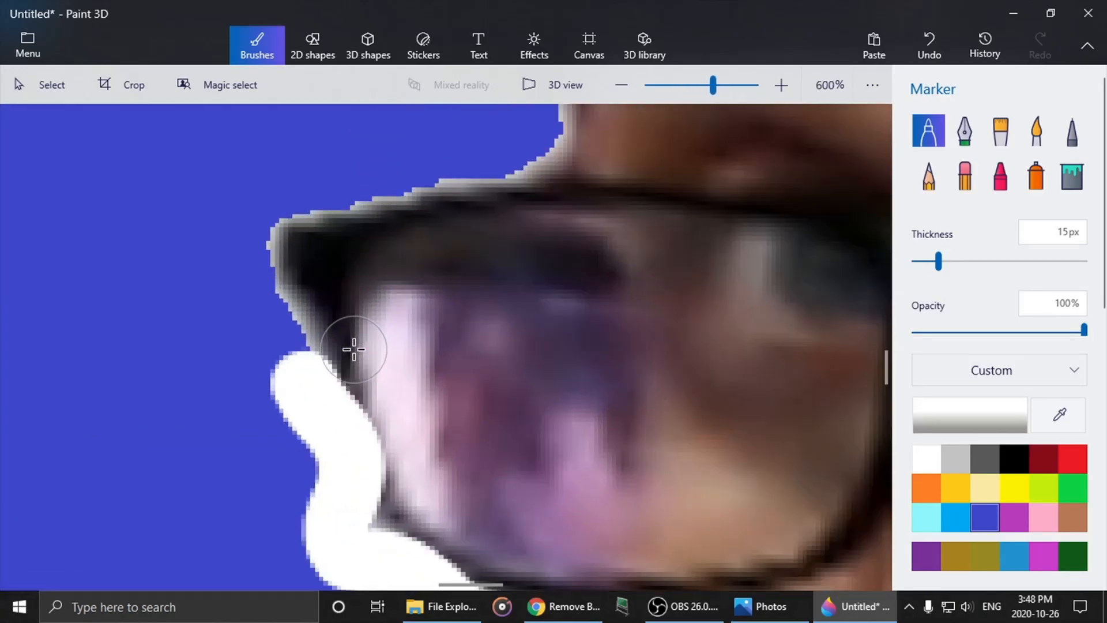
mouse_move(314, 369)
mouse_down()
mouse_move(289, 366)
mouse_move(261, 306)
mouse_move(254, 257)
mouse_move(280, 206)
mouse_move(346, 178)
mouse_move(519, 145)
mouse_up()
- Continue the white outline from the glasses up the forehead to the lowest tuft of hair
scroll(522, 152, down, 4)
scroll(524, 160, down, 4)
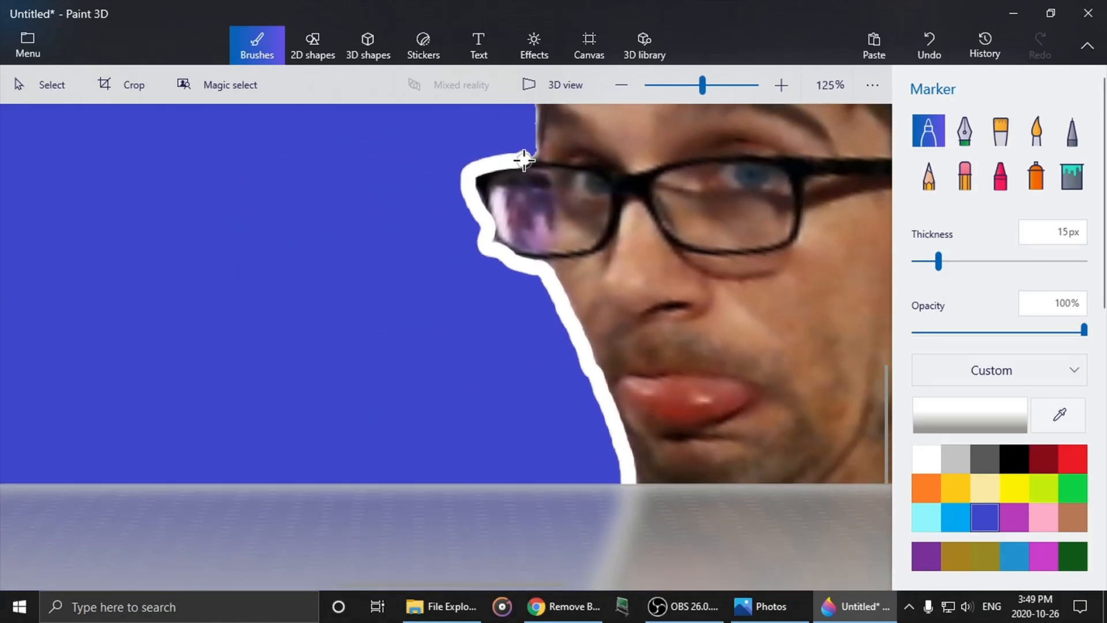
scroll(630, 332, up, 3)
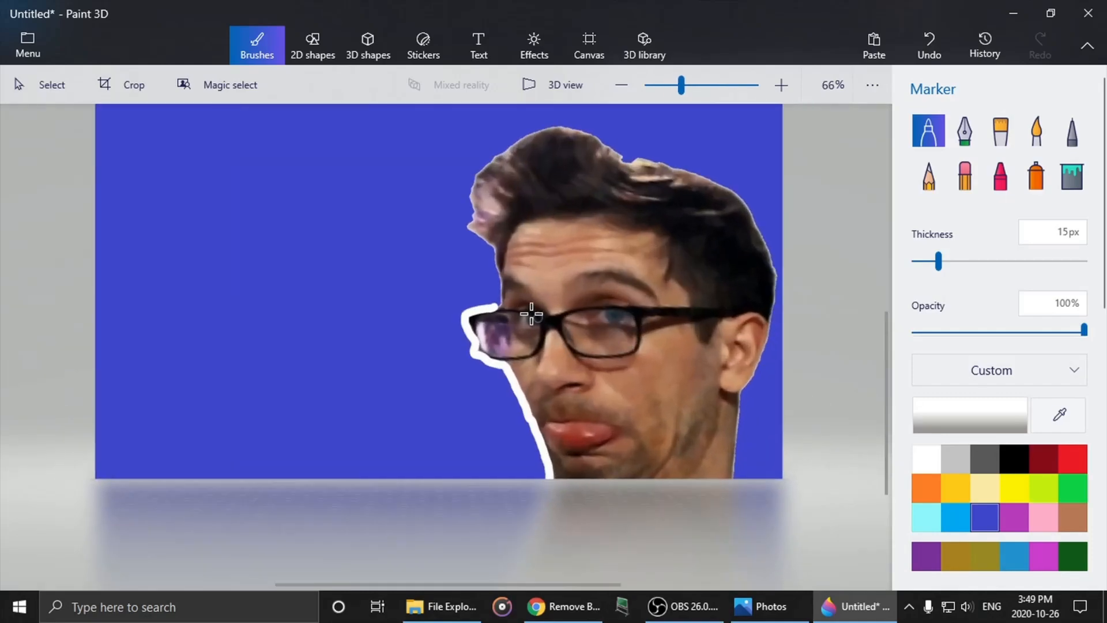
scroll(526, 279, up, 1)
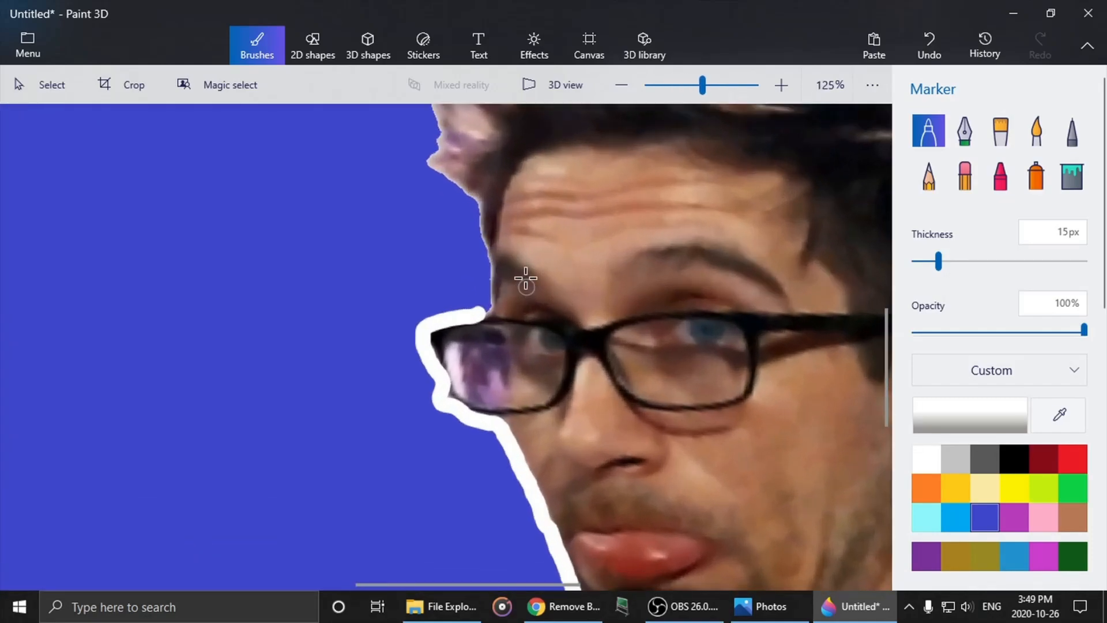
scroll(461, 212, up, 1)
drag(478, 205, 478, 218)
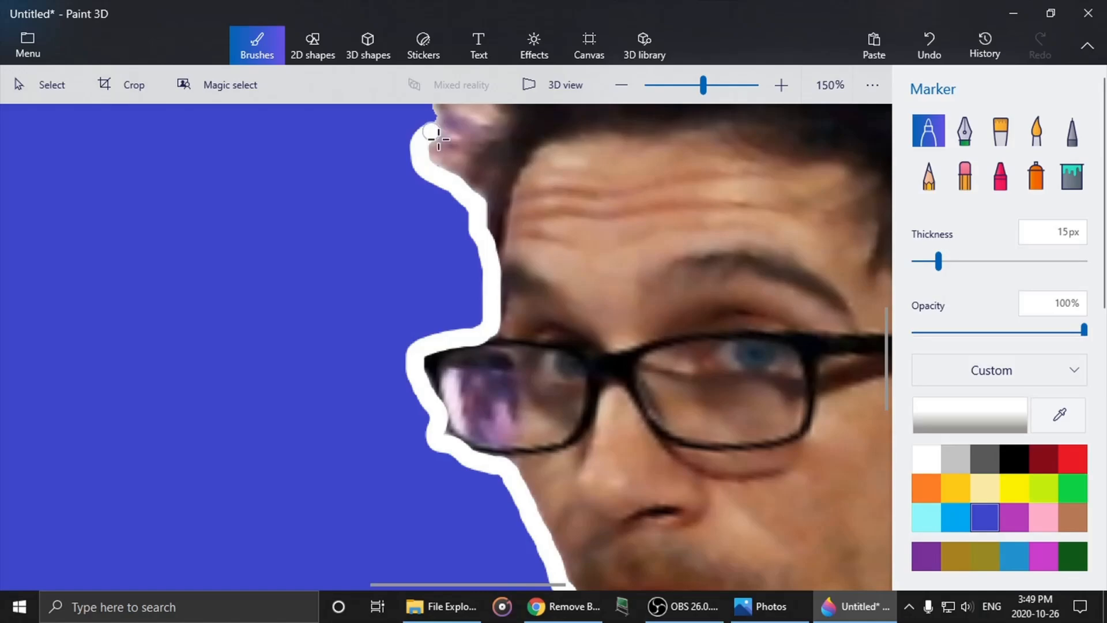
- Extend the white outline around the front of the quiff and across the top of the hair
scroll(439, 139, down, 4)
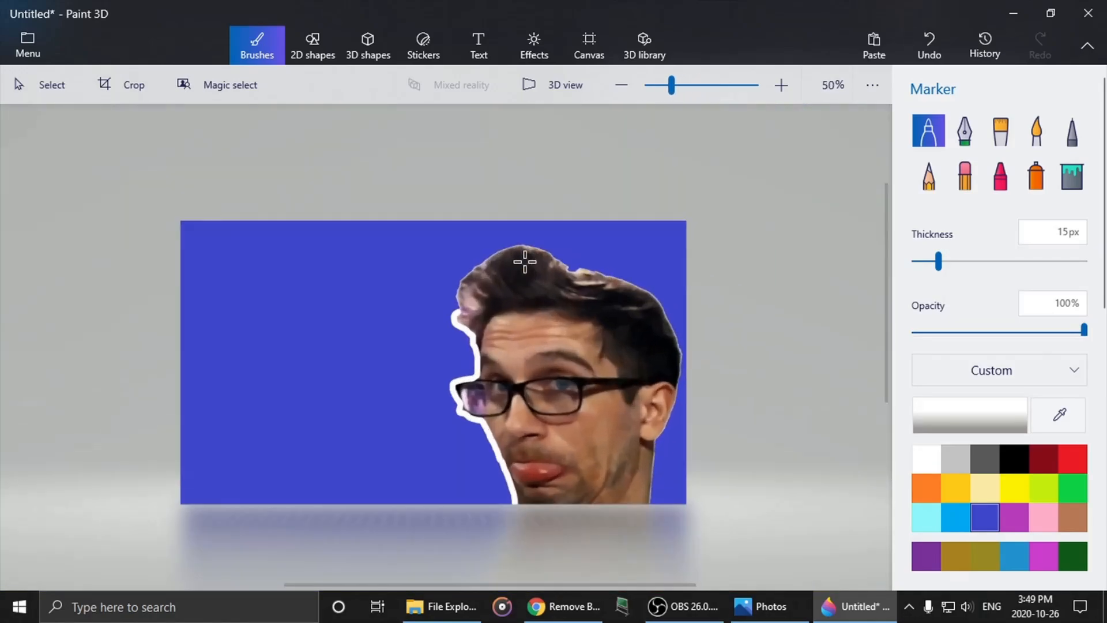
scroll(525, 261, up, 4)
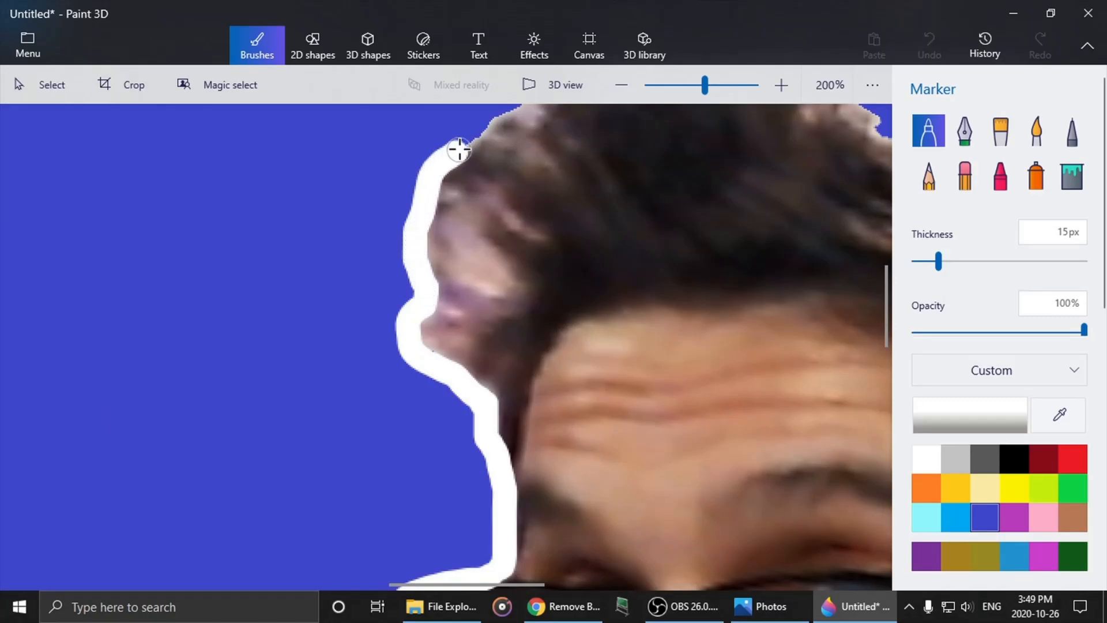
drag(486, 123, 504, 154)
scroll(541, 220, down, 4)
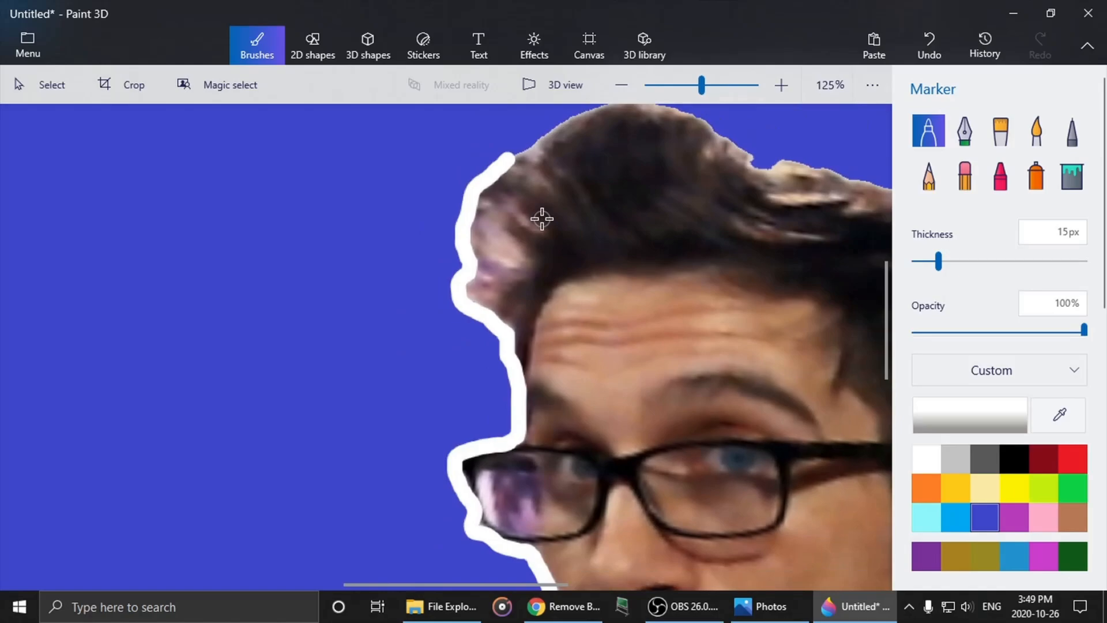
scroll(689, 164, up, 4)
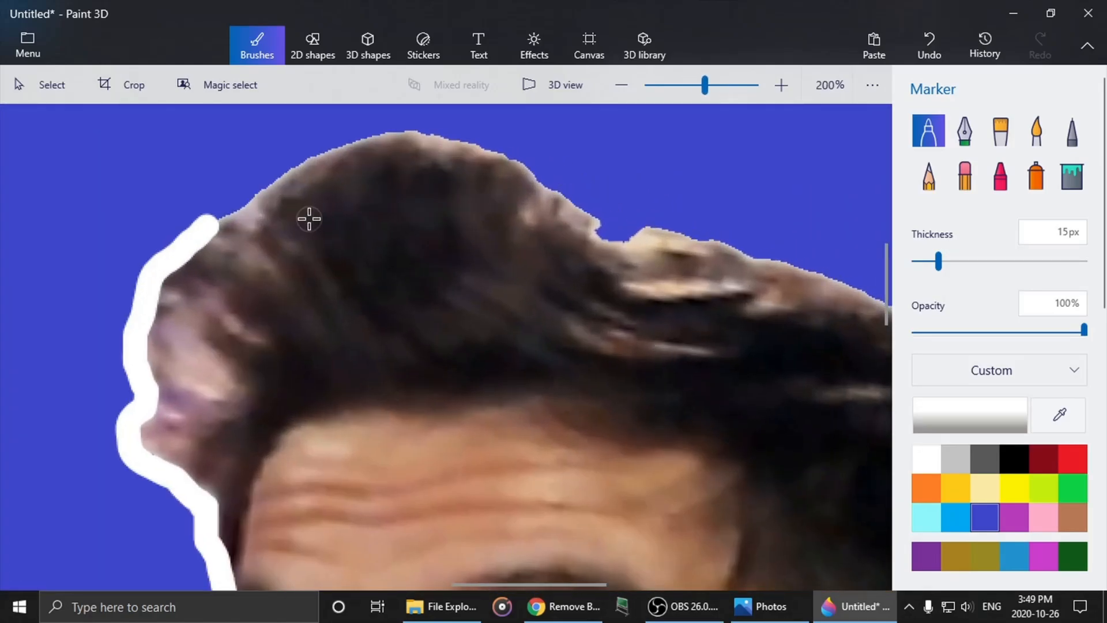
drag(210, 223, 340, 148)
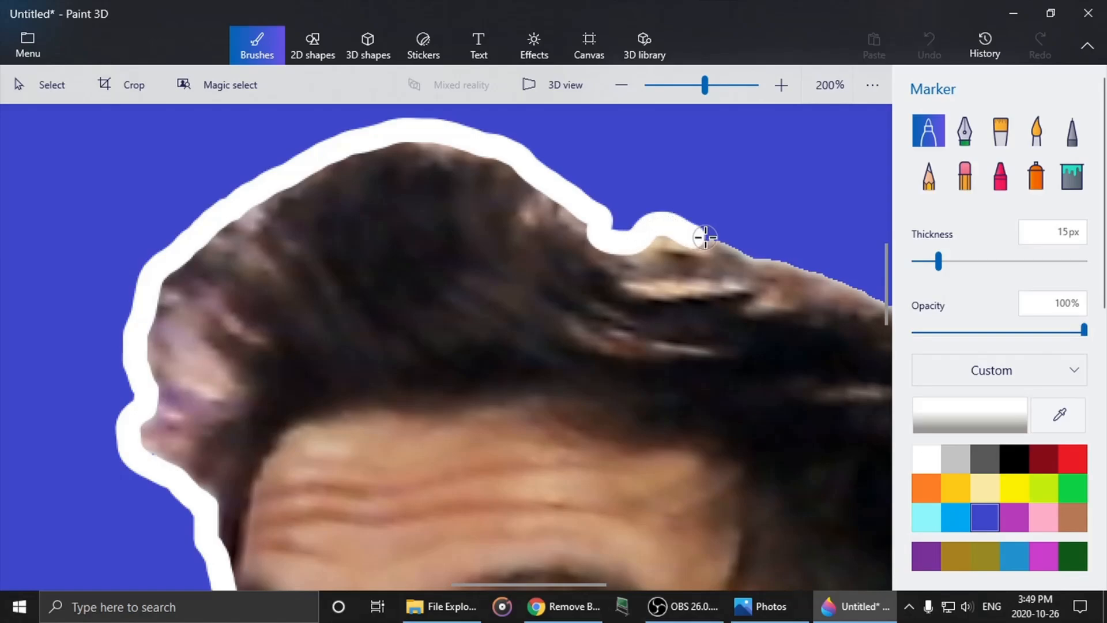
drag(705, 237, 798, 264)
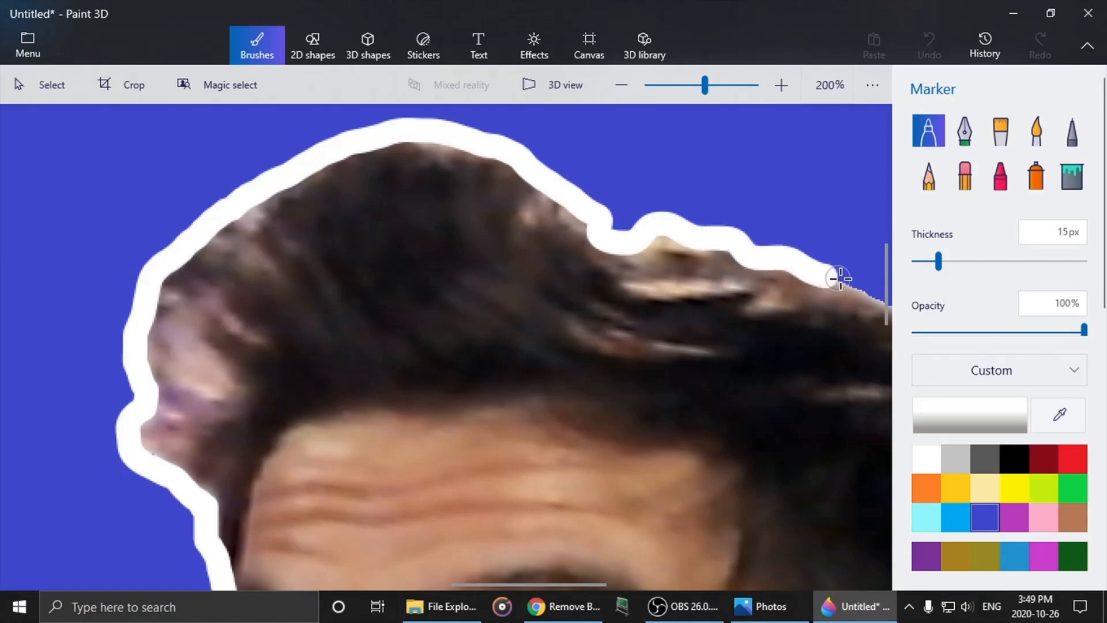
- Extend the white outline down the back of the head to just above the ear
scroll(852, 283, down, 5)
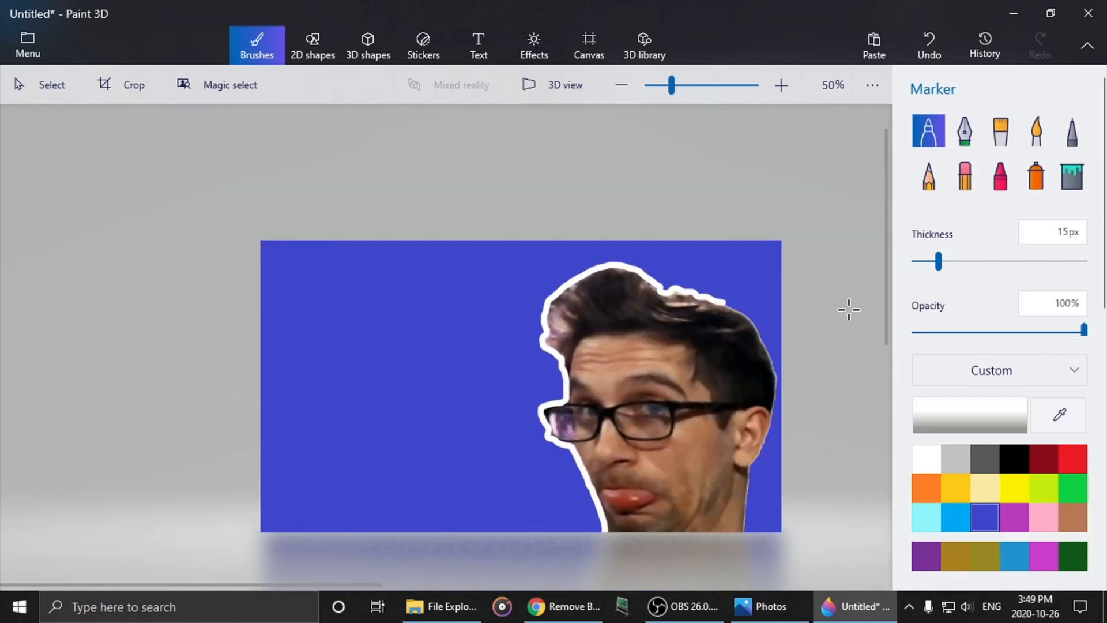
scroll(659, 363, up, 5)
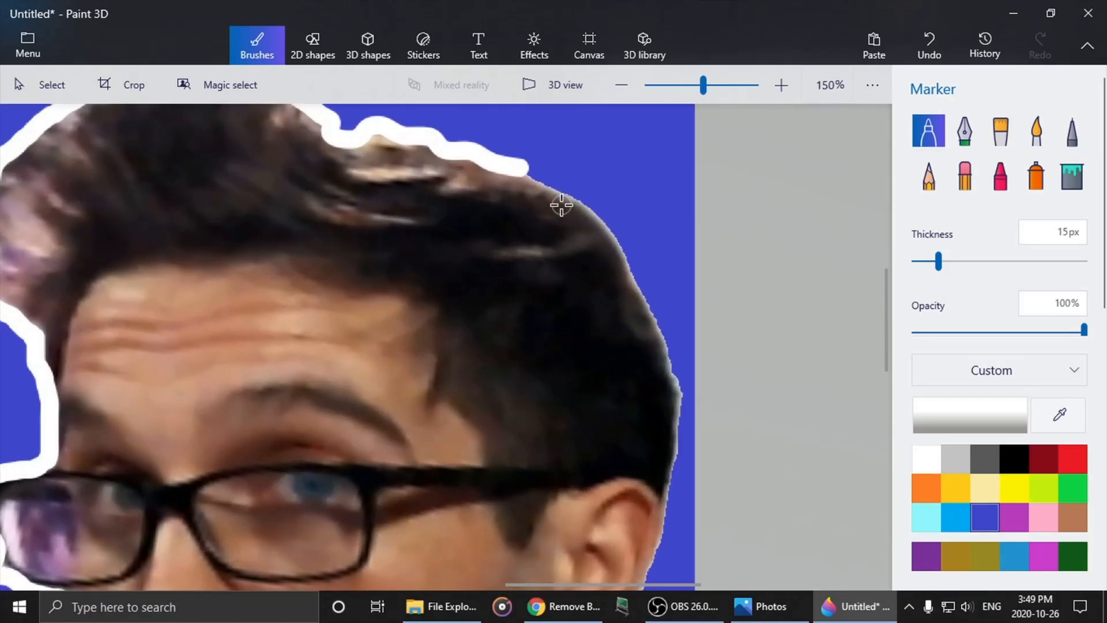
scroll(561, 205, up, 1)
mouse_move(507, 153)
mouse_down()
mouse_move(619, 217)
mouse_move(656, 287)
mouse_up()
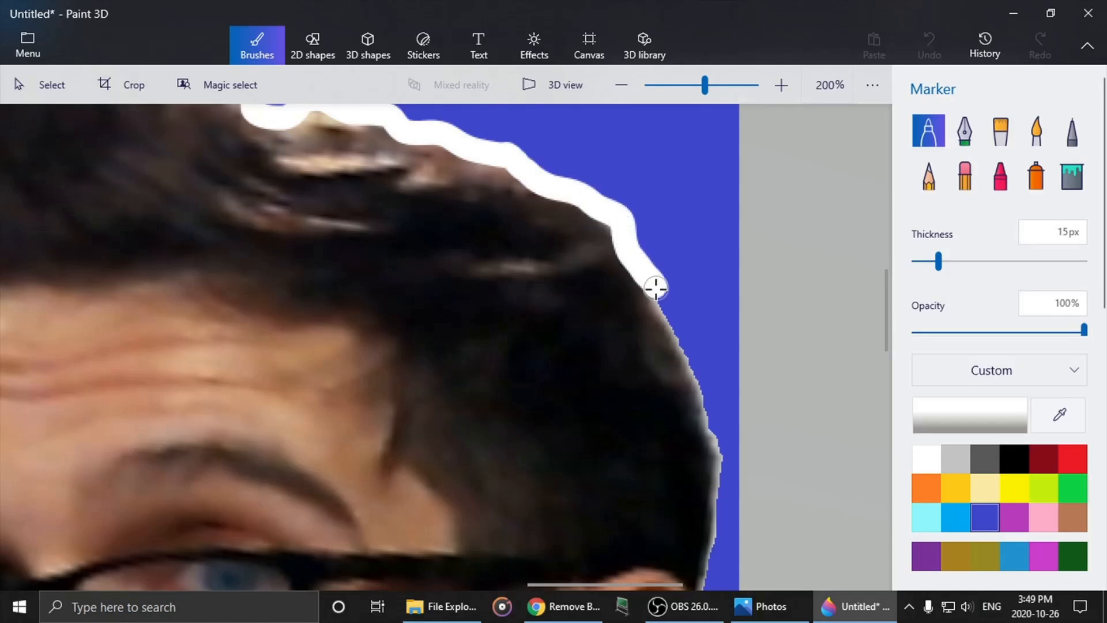
drag(669, 330, 715, 438)
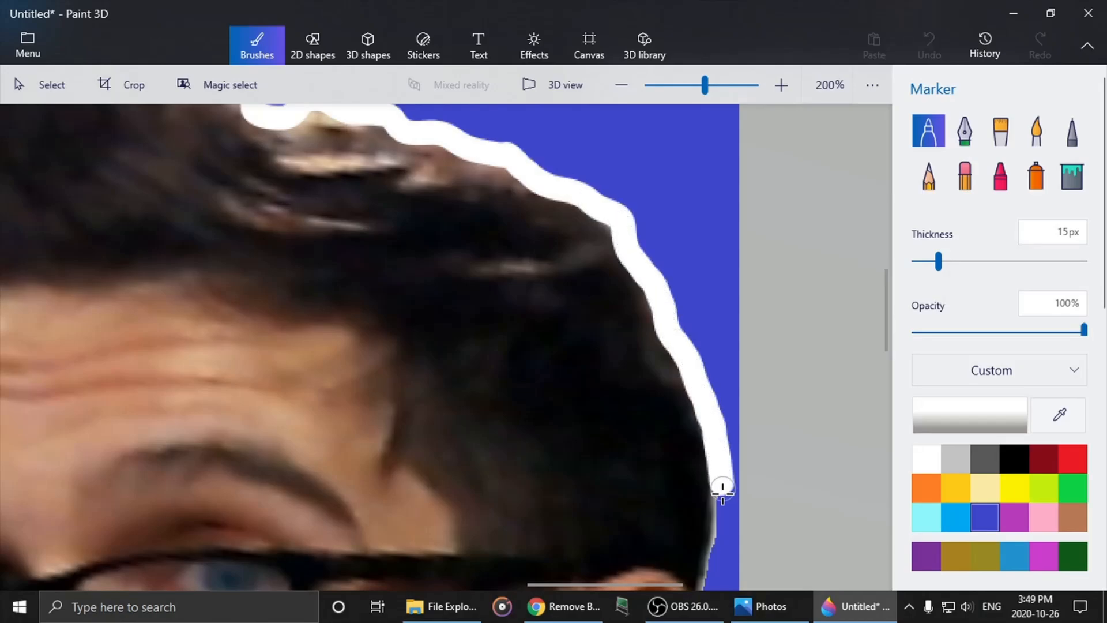
- Extend the white outline from the back of the head down the outer edge of the ear to the lobe
scroll(709, 577, down, 5)
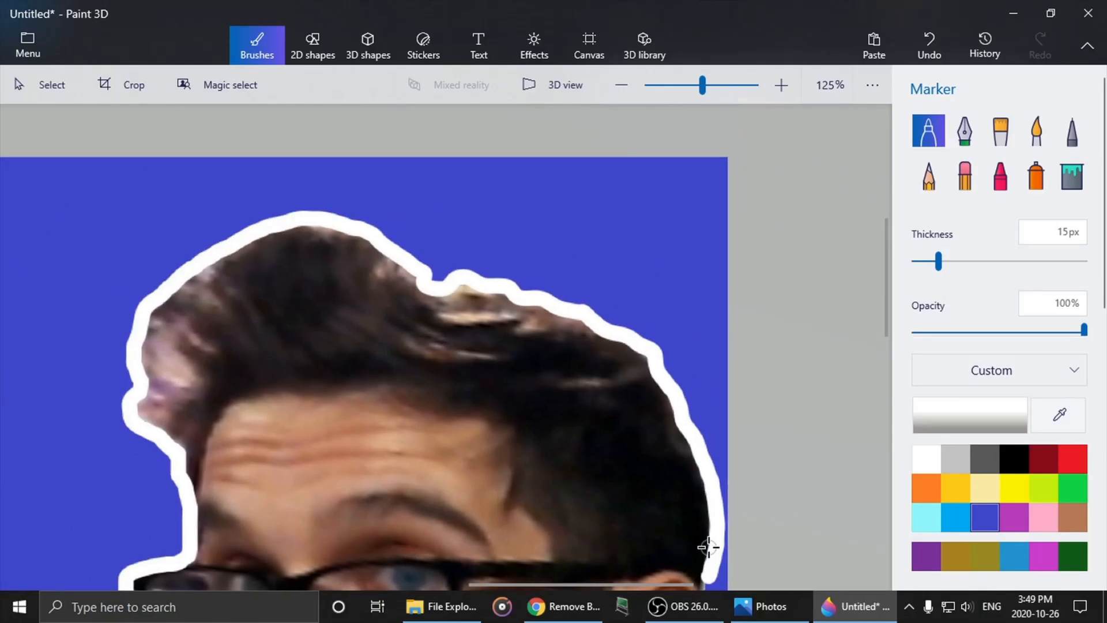
scroll(715, 551, up, 5)
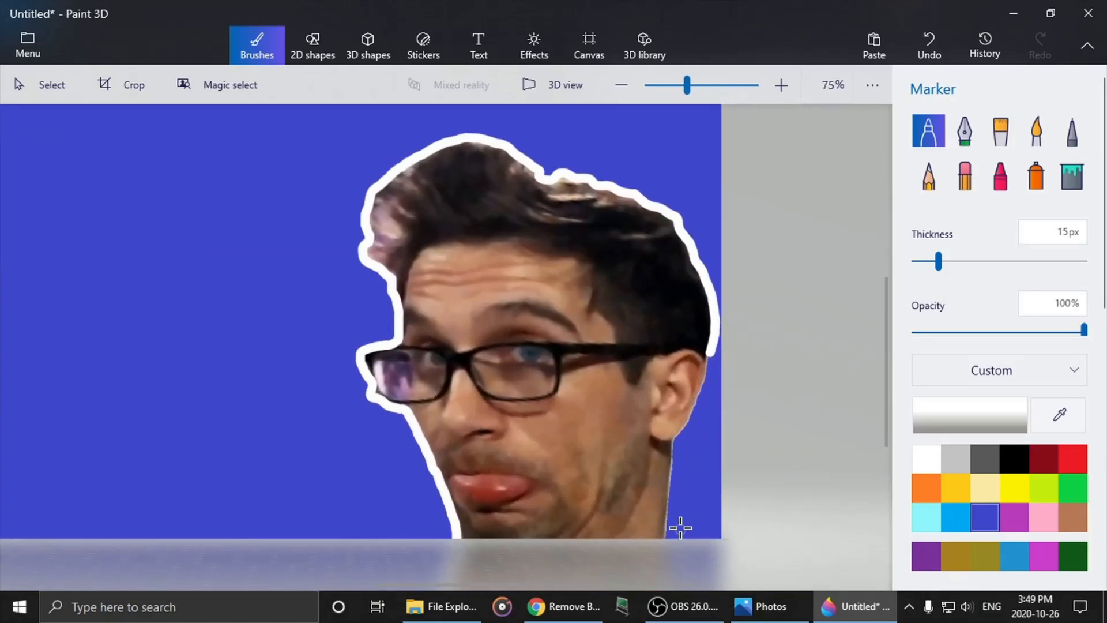
scroll(715, 346, up, 1)
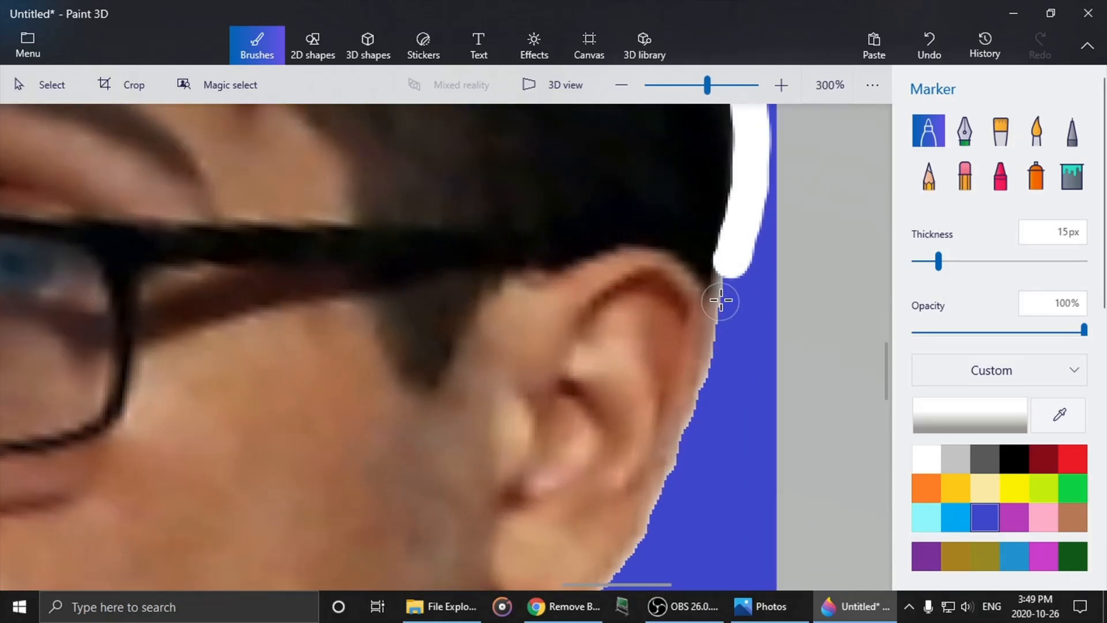
mouse_move(730, 278)
mouse_down()
mouse_move(697, 419)
mouse_move(626, 563)
mouse_up()
scroll(625, 564, down, 6)
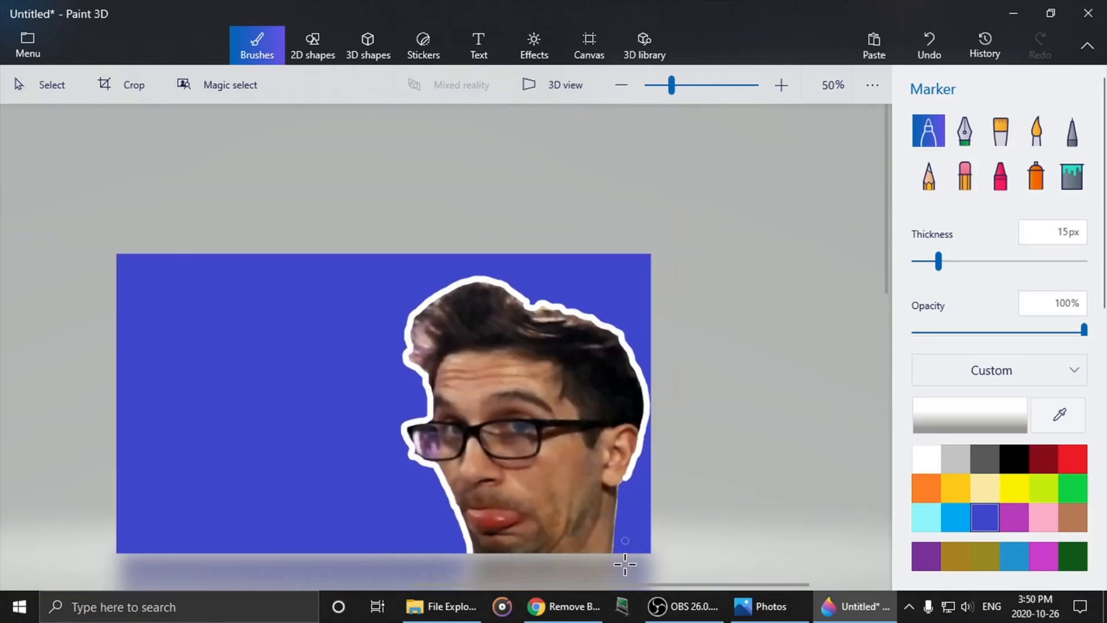
- Continue the white outline from the earlobe down the back of the neck to just above the canvas's lower edge
scroll(626, 564, up, 4)
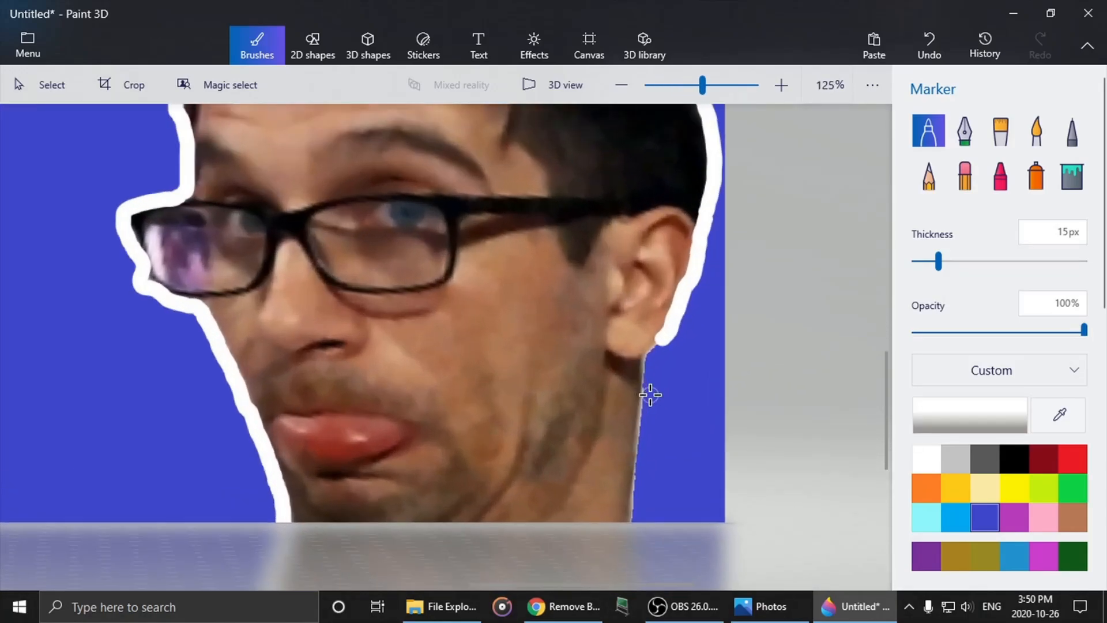
scroll(651, 396, up, 3)
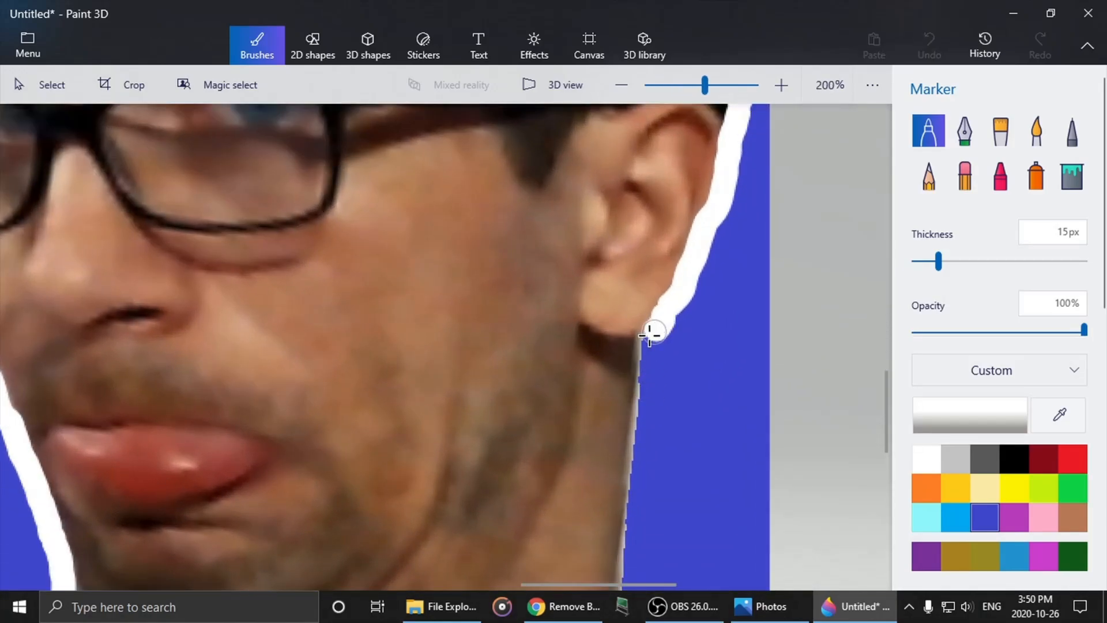
drag(643, 354, 641, 447)
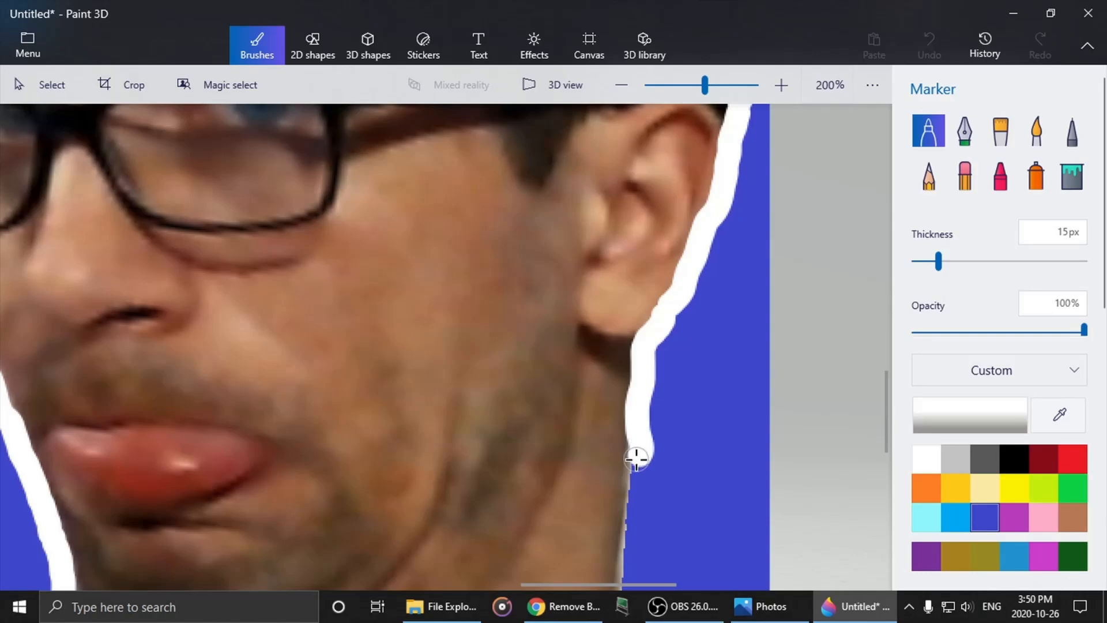
drag(629, 495, 624, 551)
scroll(626, 566, down, 6)
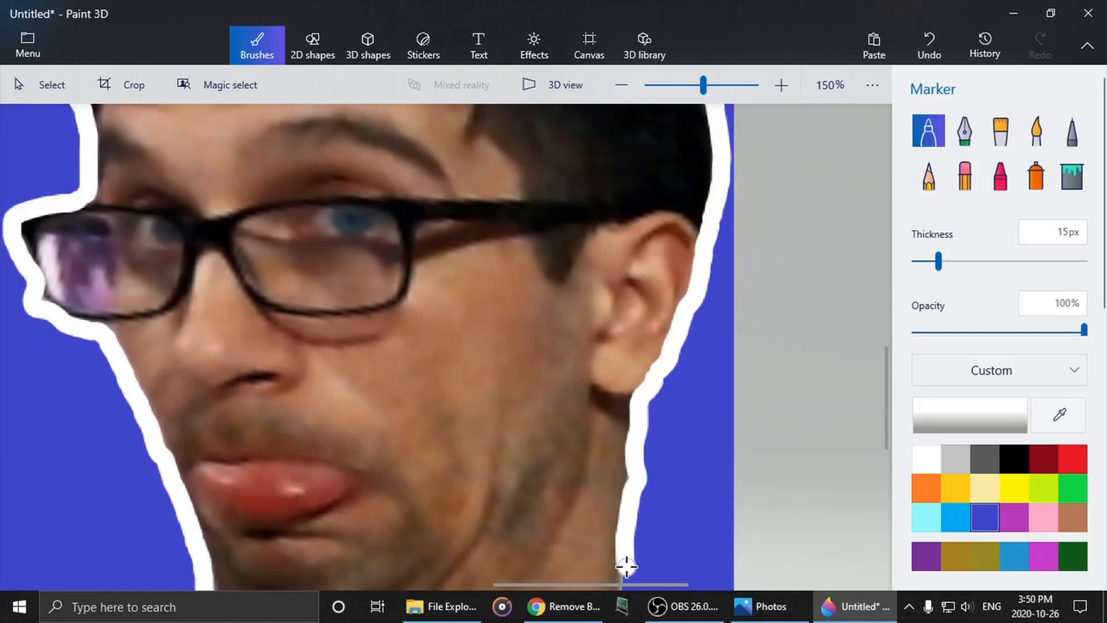
- Finish the white outline along the last bit of neck down to the canvas's lower edge
scroll(627, 566, up, 5)
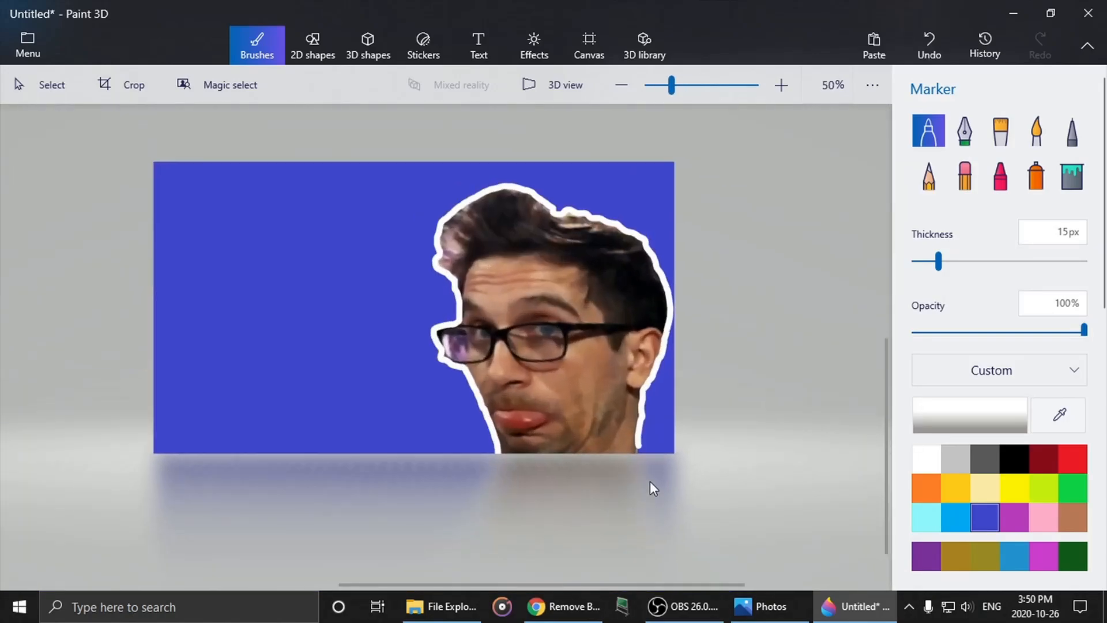
scroll(636, 457, up, 3)
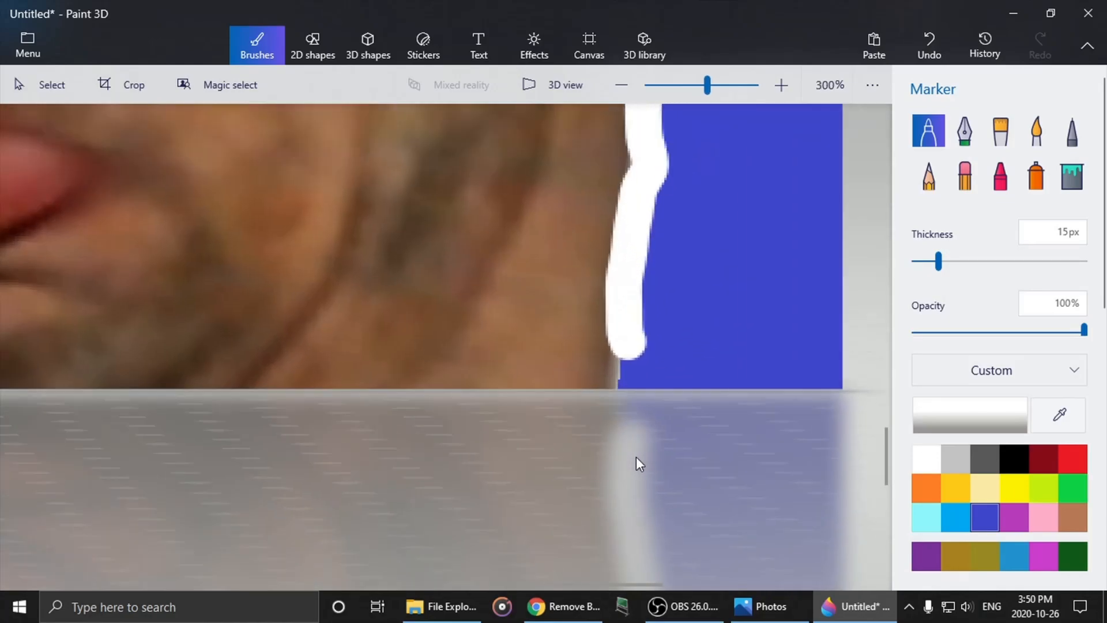
drag(621, 290, 618, 377)
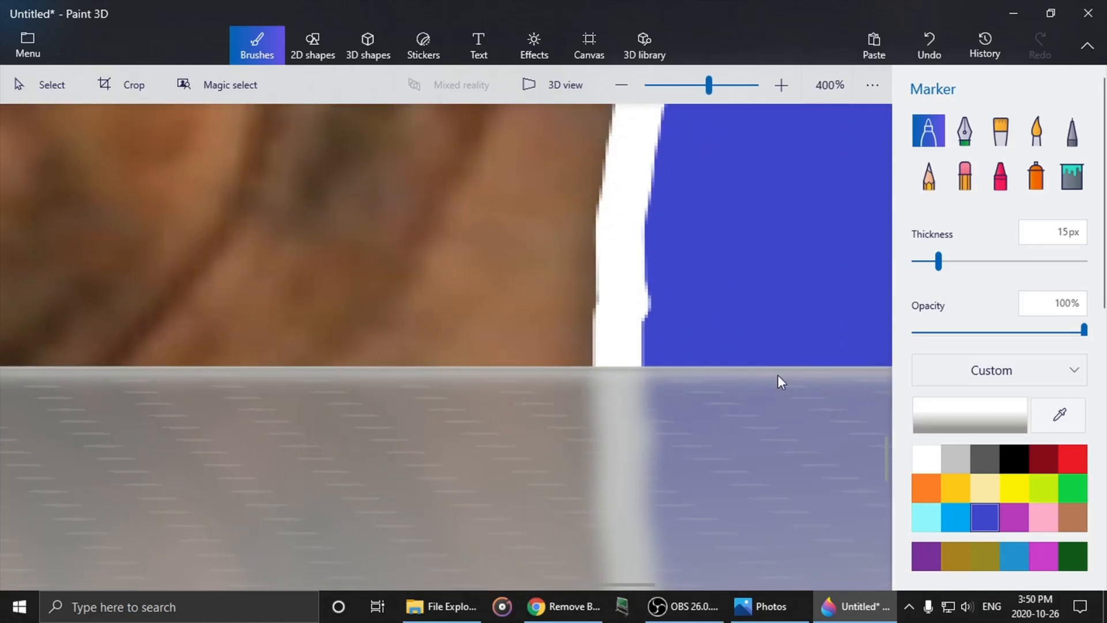
scroll(685, 311, down, 5)
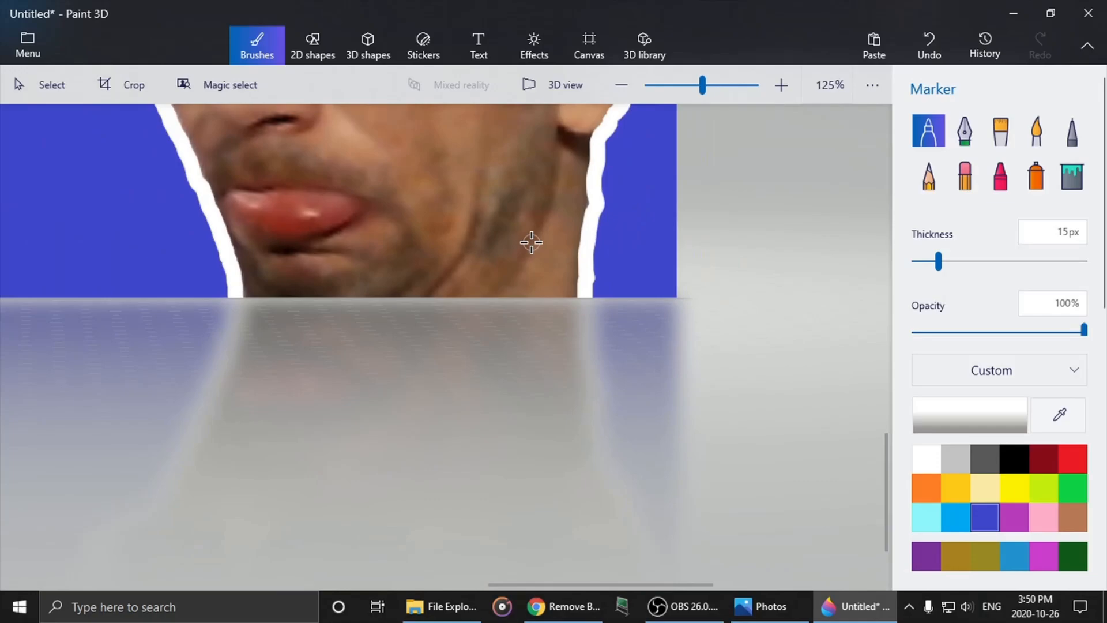
scroll(531, 242, down, 1)
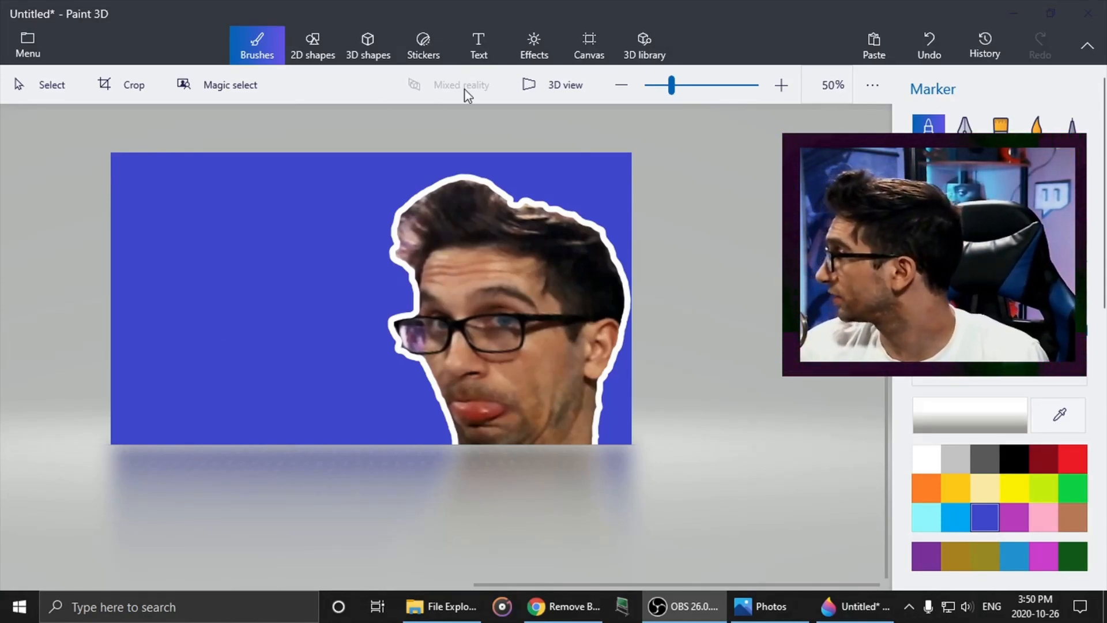
- Add 2D text in Showcard Gothic, dark red, size 72, with a first name followed by "IS A WEEB"
click(482, 50)
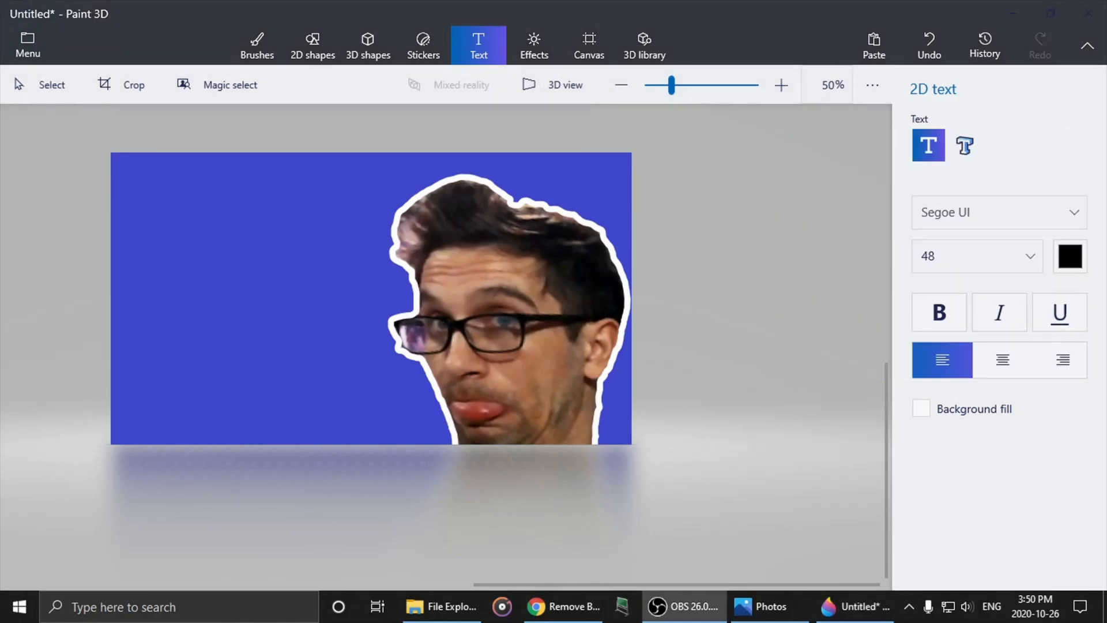
click(976, 214)
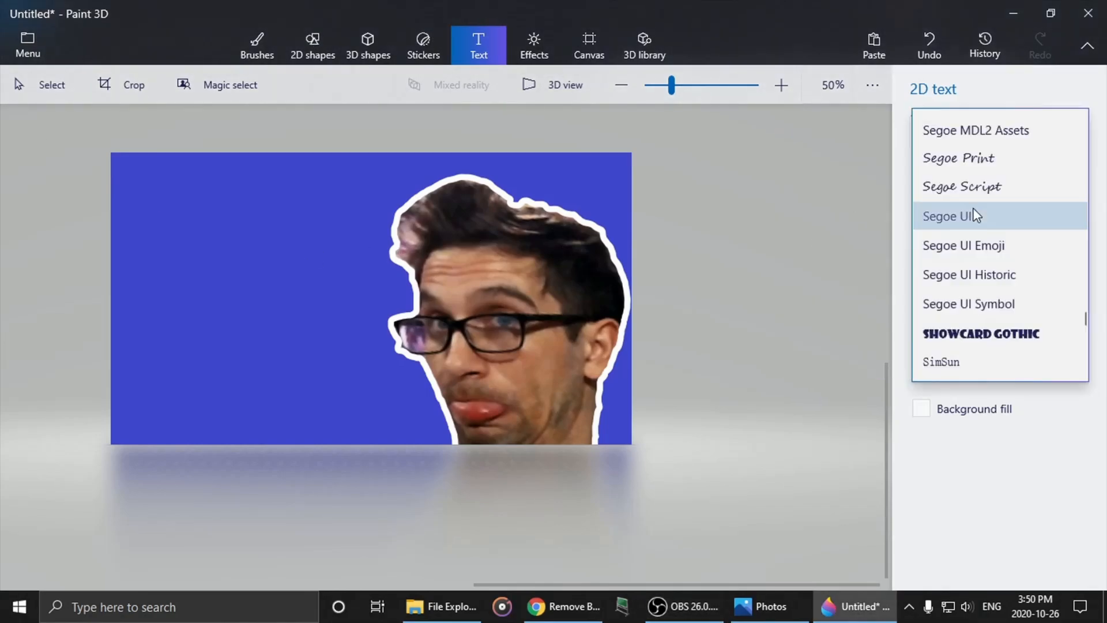
click(973, 335)
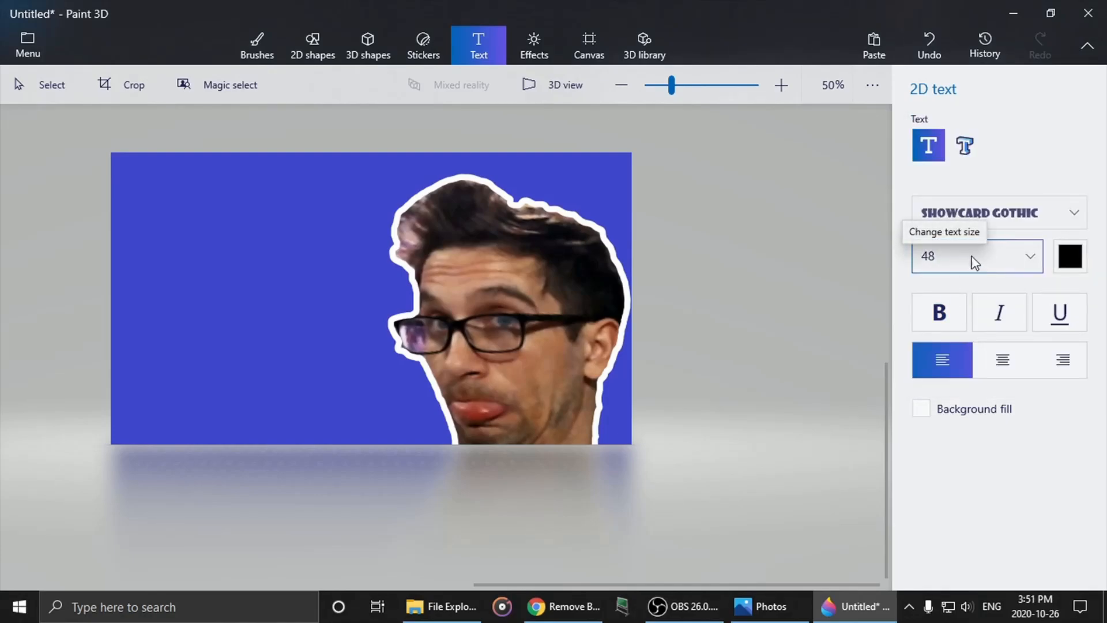
click(1065, 265)
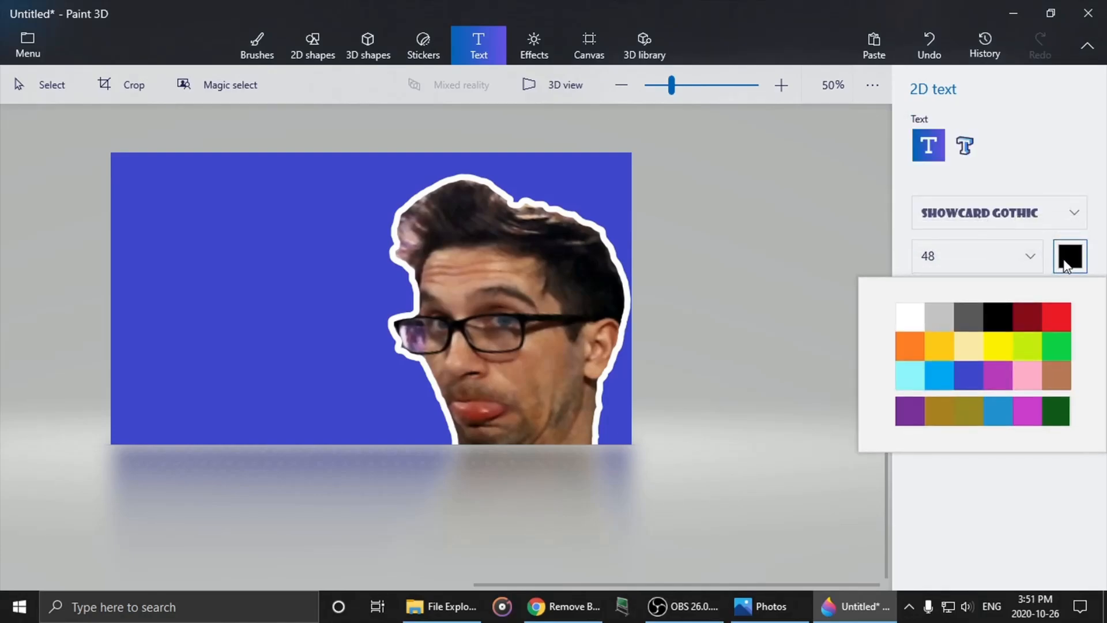
click(1036, 325)
click(974, 261)
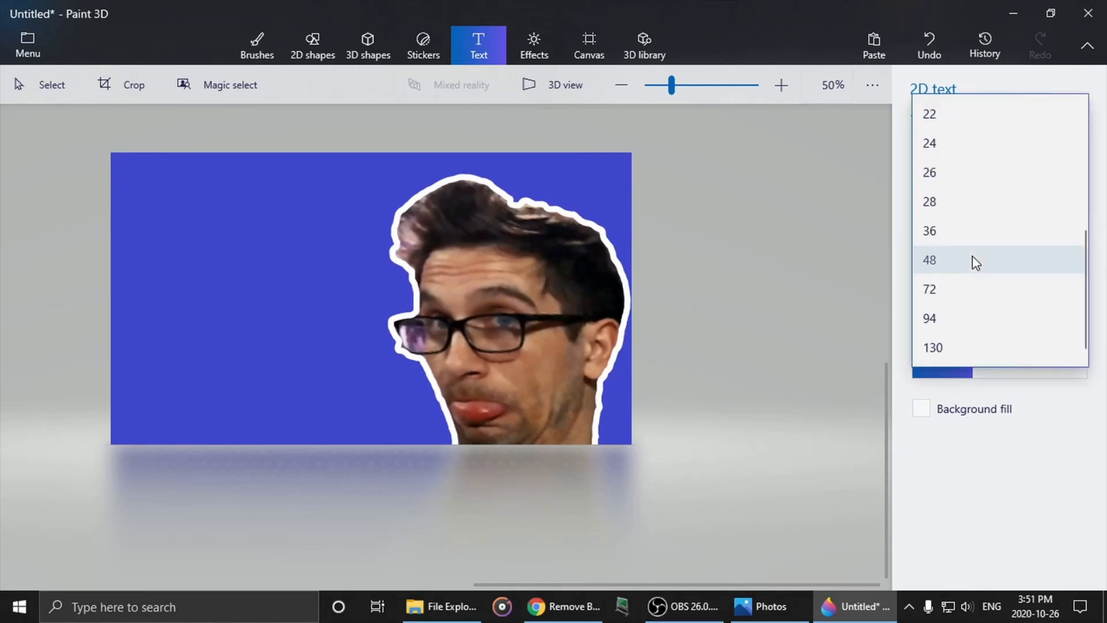
click(951, 289)
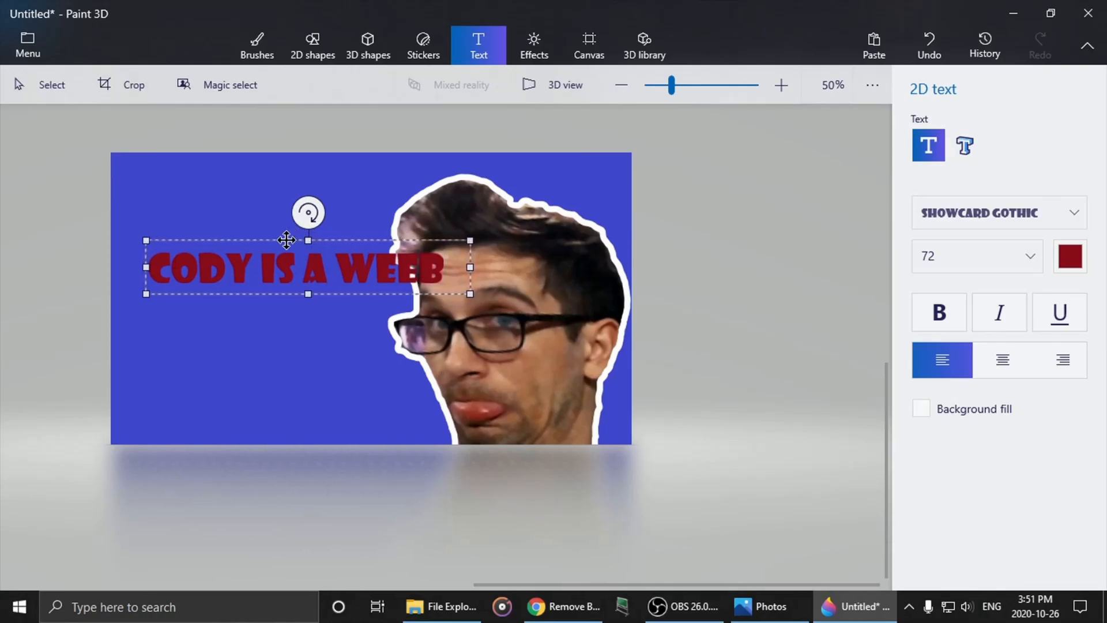
- Move the red text beside the face, tilt it diagonally upward to the right, and commit it to the canvas
drag(287, 240, 215, 272)
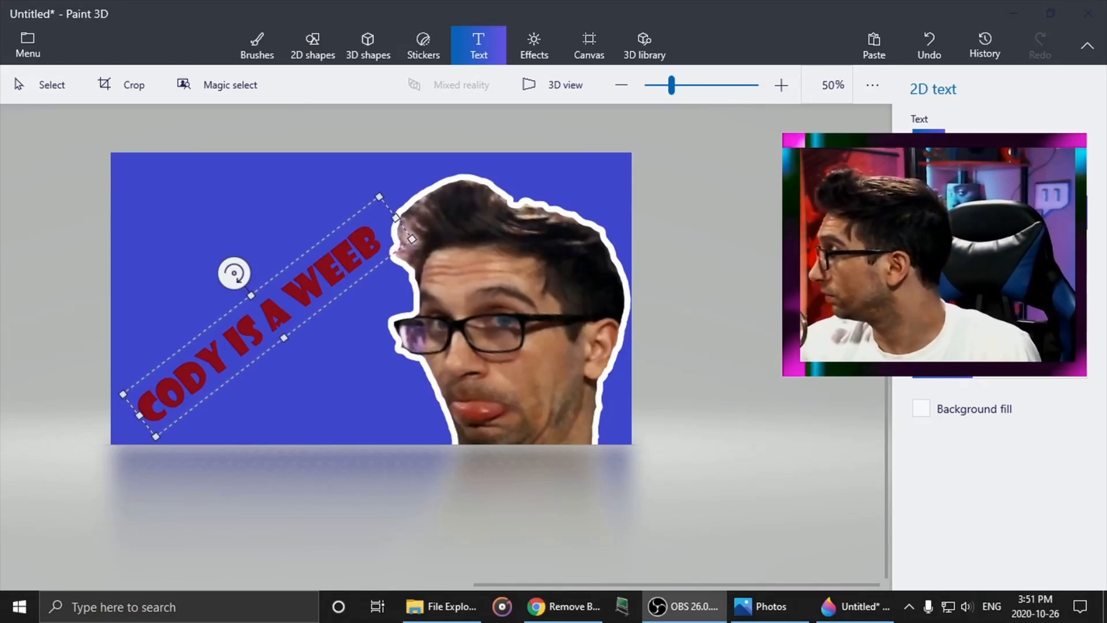
click(729, 270)
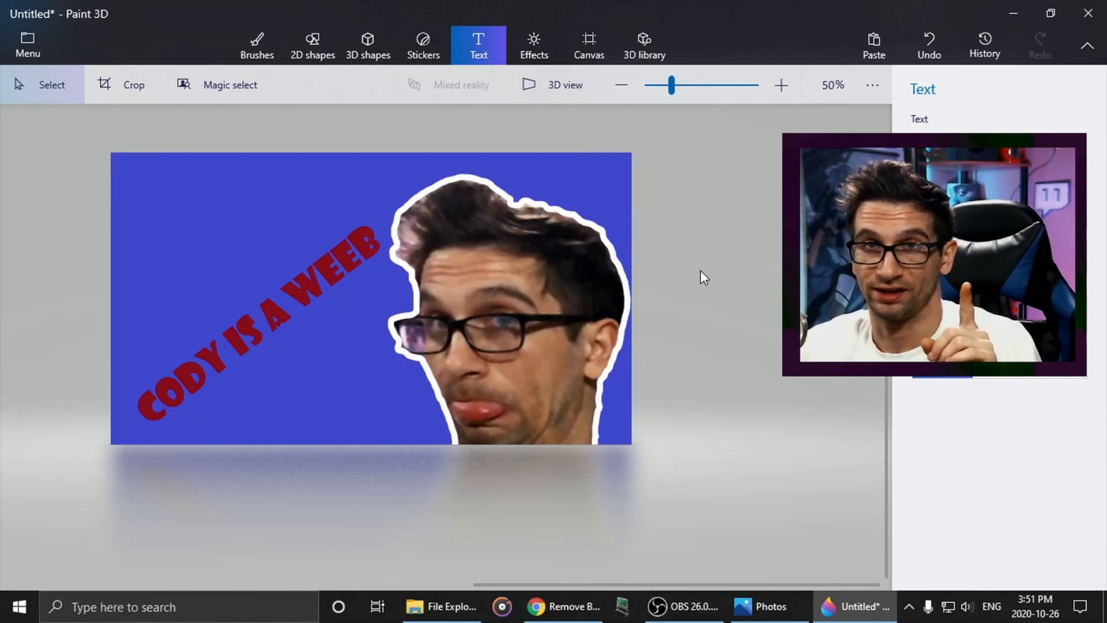
- Undo committing the red text, rotate it to nearly horizontal and copy its entire wording
key(ctrl+z)
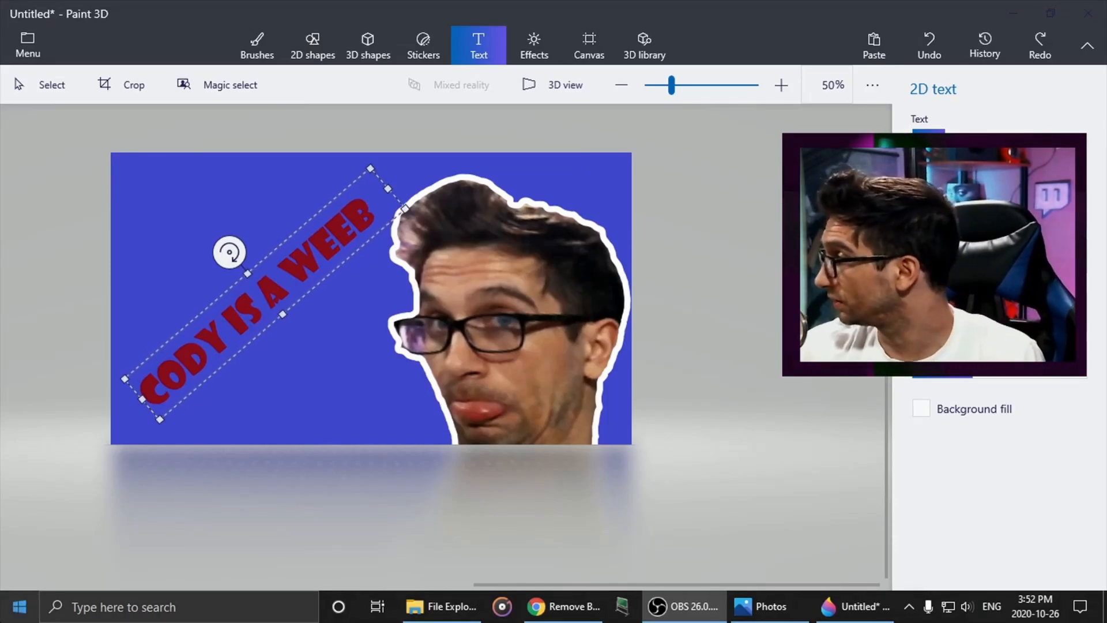
click(219, 322)
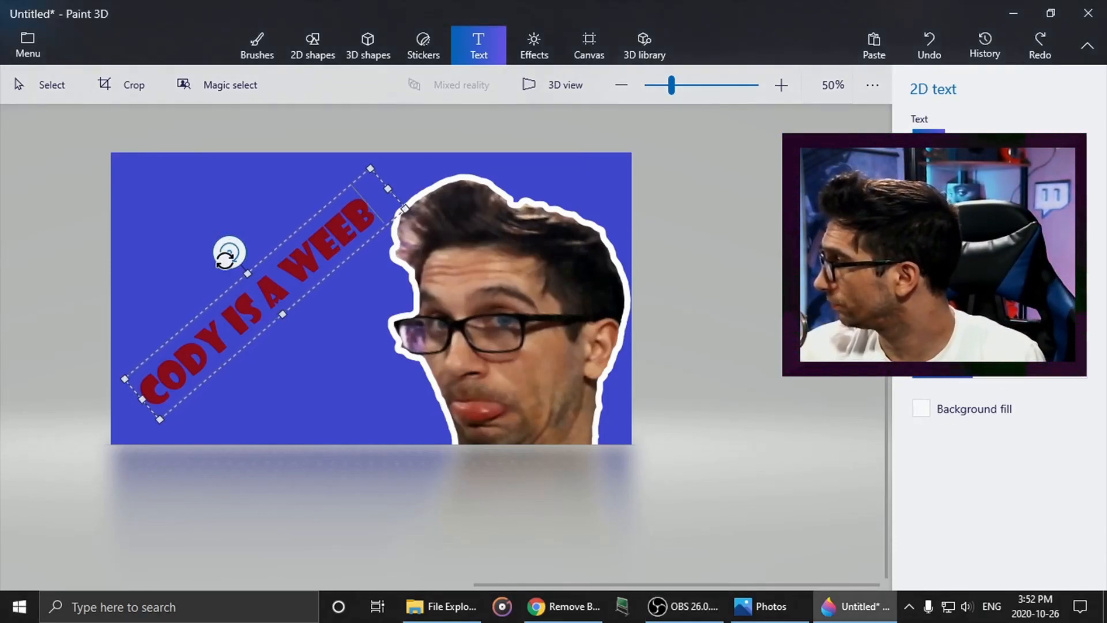
drag(229, 252, 264, 239)
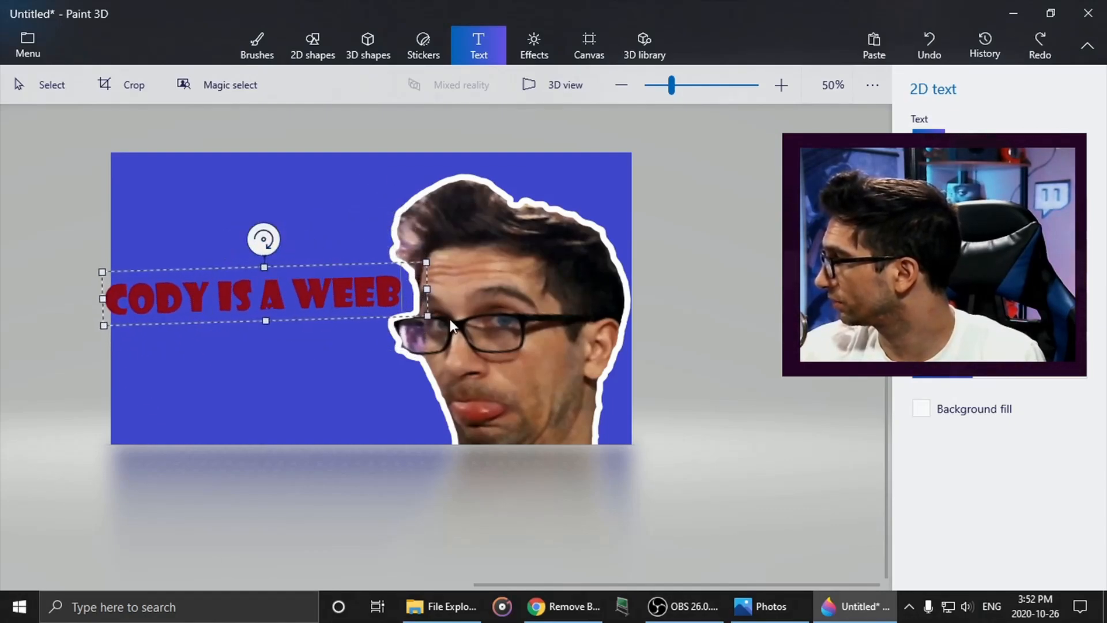
drag(400, 289, 105, 298)
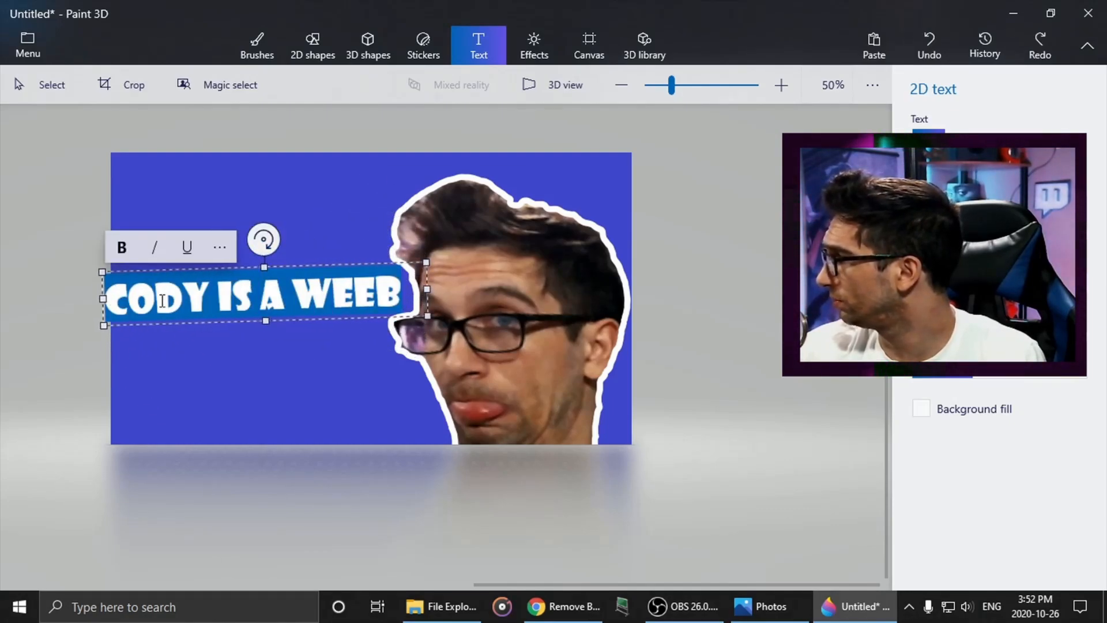
right_click(181, 298)
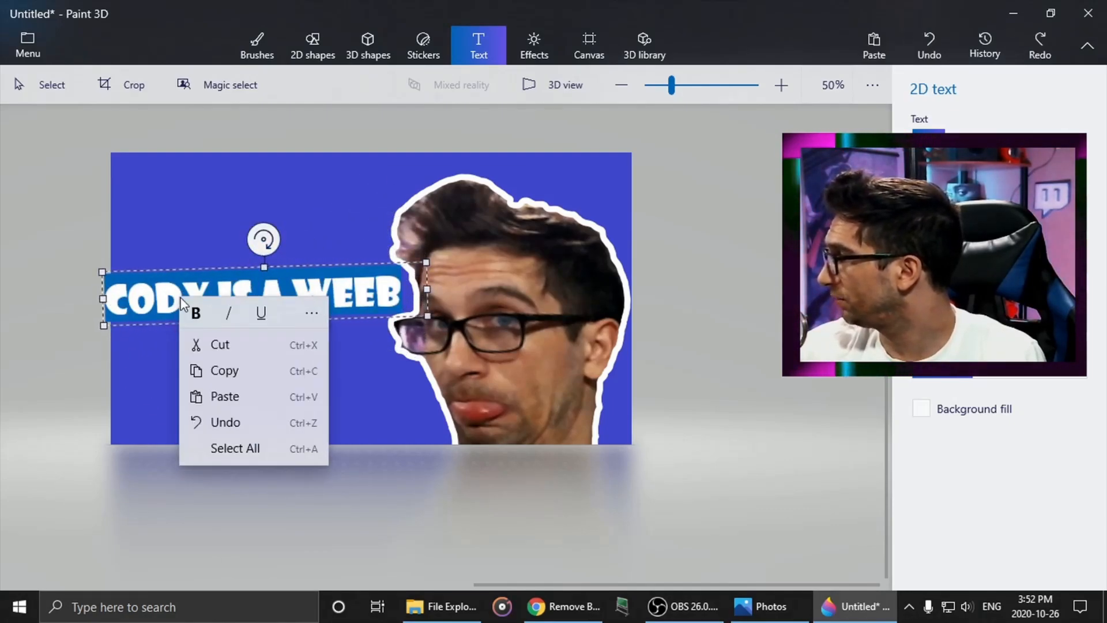
click(224, 376)
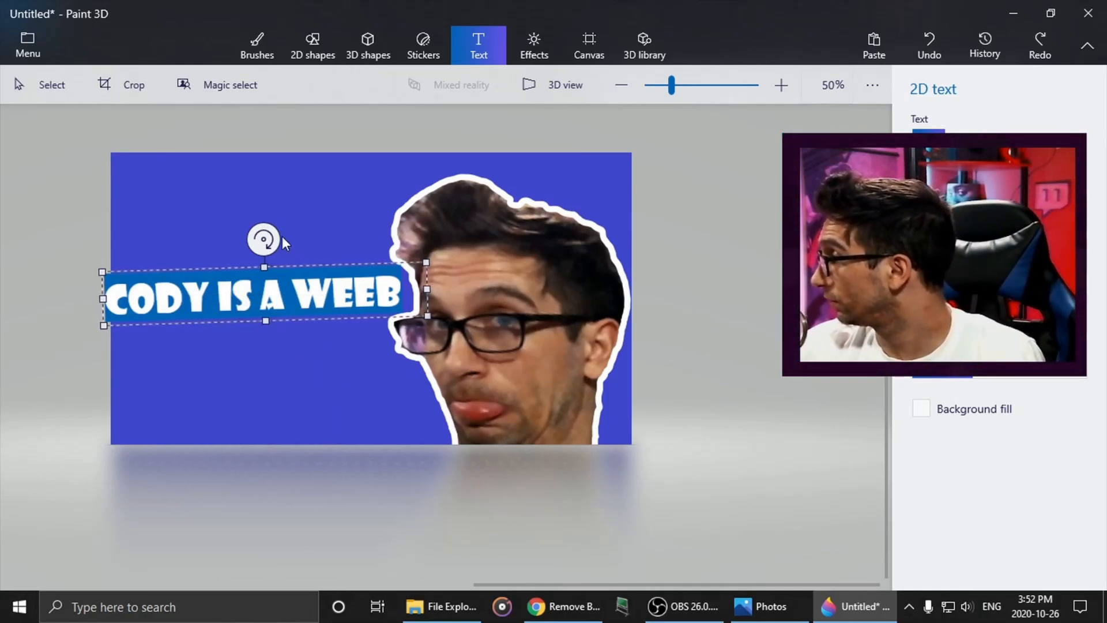
- Rotate the red text back to an upward diagonal beside the face and commit it to the canvas
drag(282, 237, 252, 247)
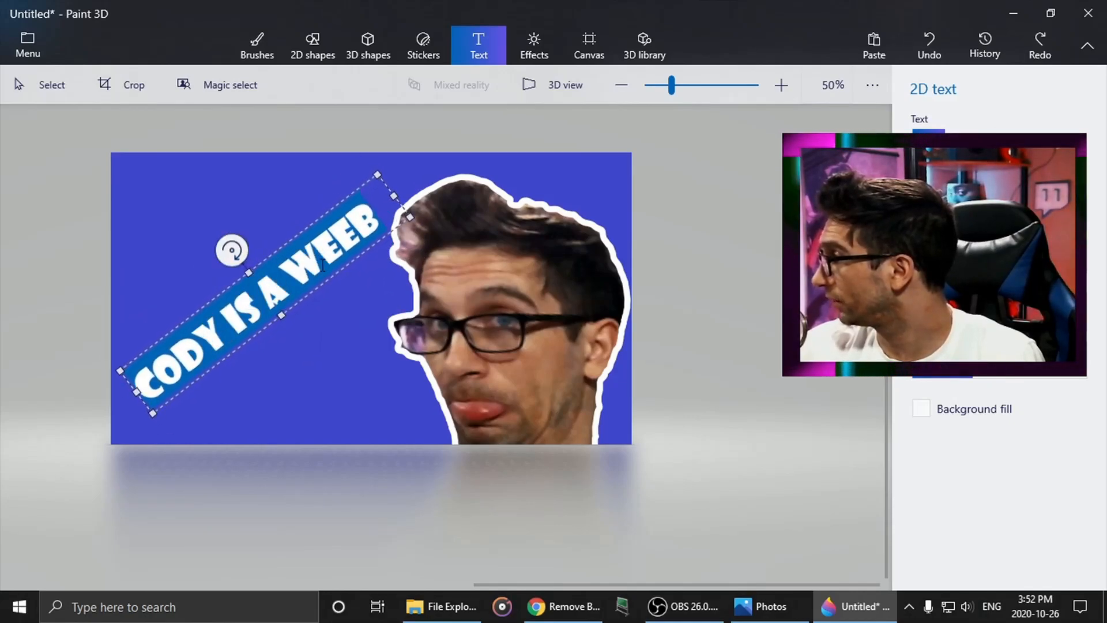
click(706, 344)
- Paste the copied text onto the canvas and widen its box so the wording fits on one line
right_click(189, 254)
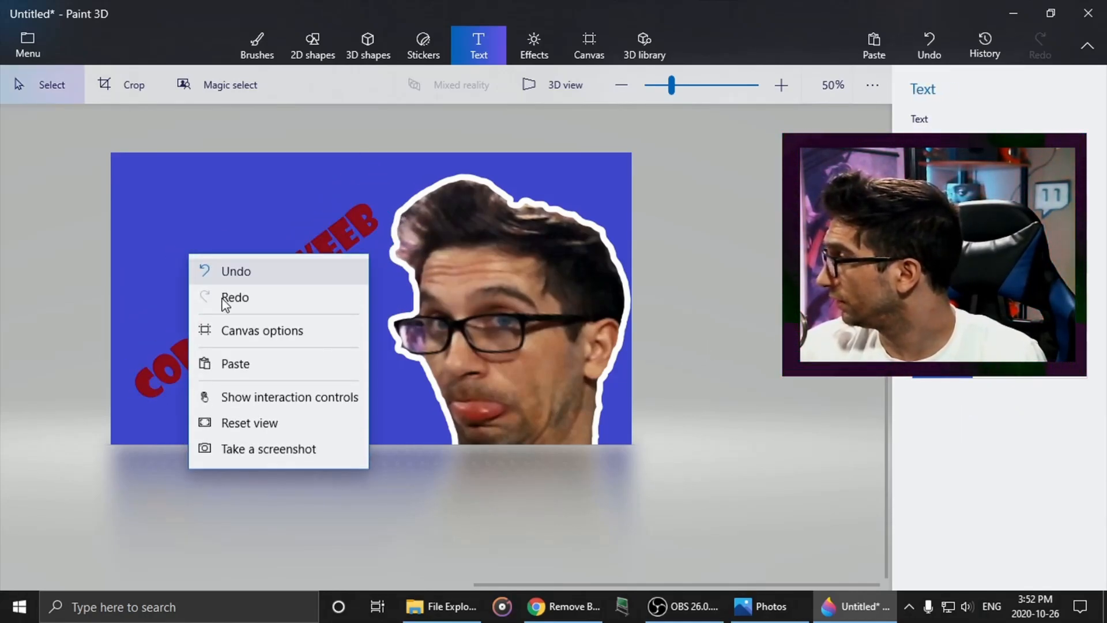
click(233, 367)
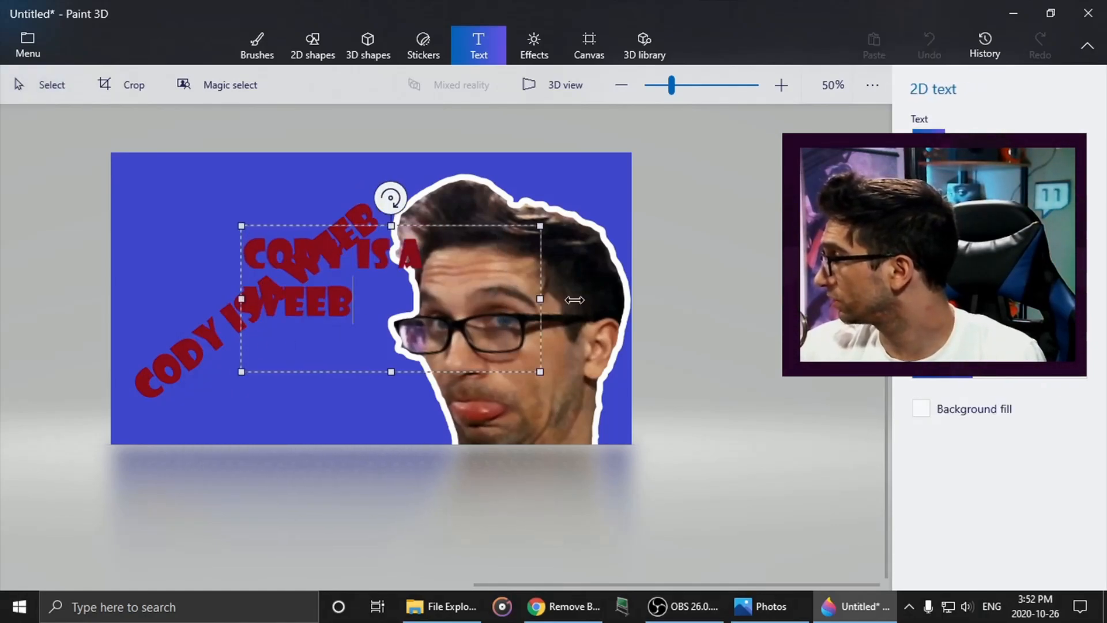
drag(575, 300, 673, 300)
- Rotate the pasted text to about -40°, lay it over the red text and colour it white
drag(456, 198, 369, 200)
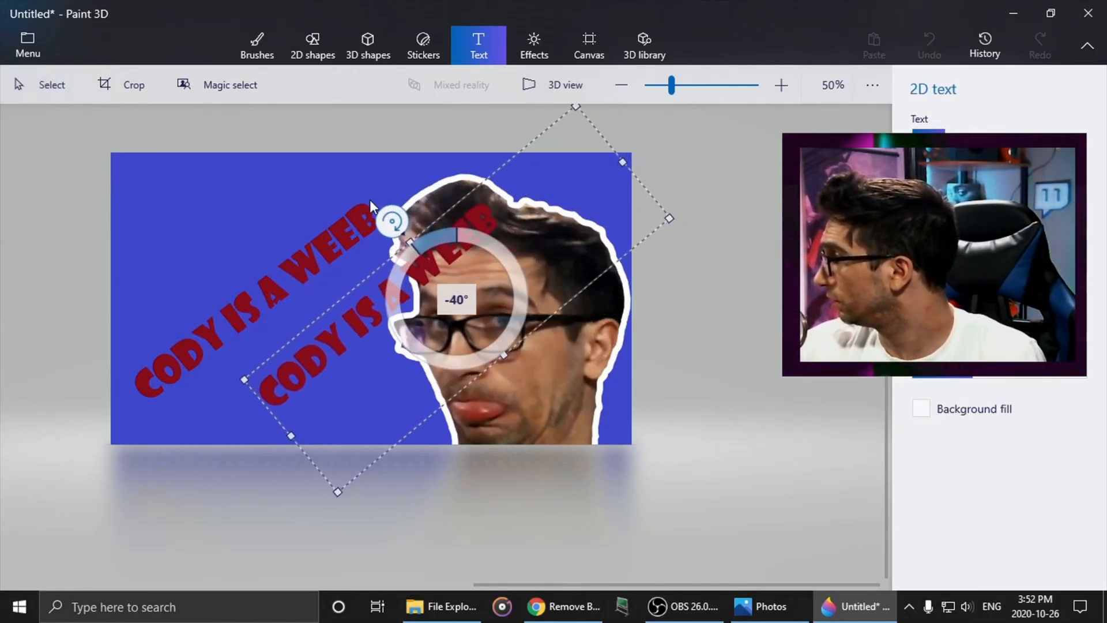
drag(395, 253, 275, 255)
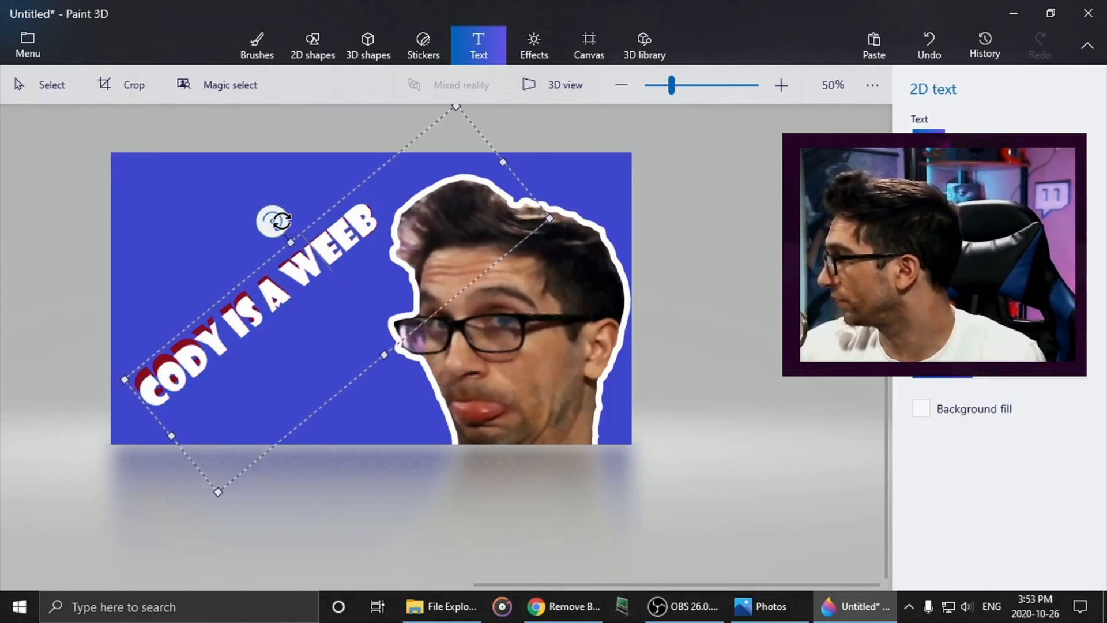
- Fine-tune the white text's angle and offset so the red text forms a shadow behind it, and commit it
mouse_move(282, 220)
mouse_down()
mouse_move(306, 233)
mouse_move(268, 226)
mouse_move(277, 222)
mouse_up()
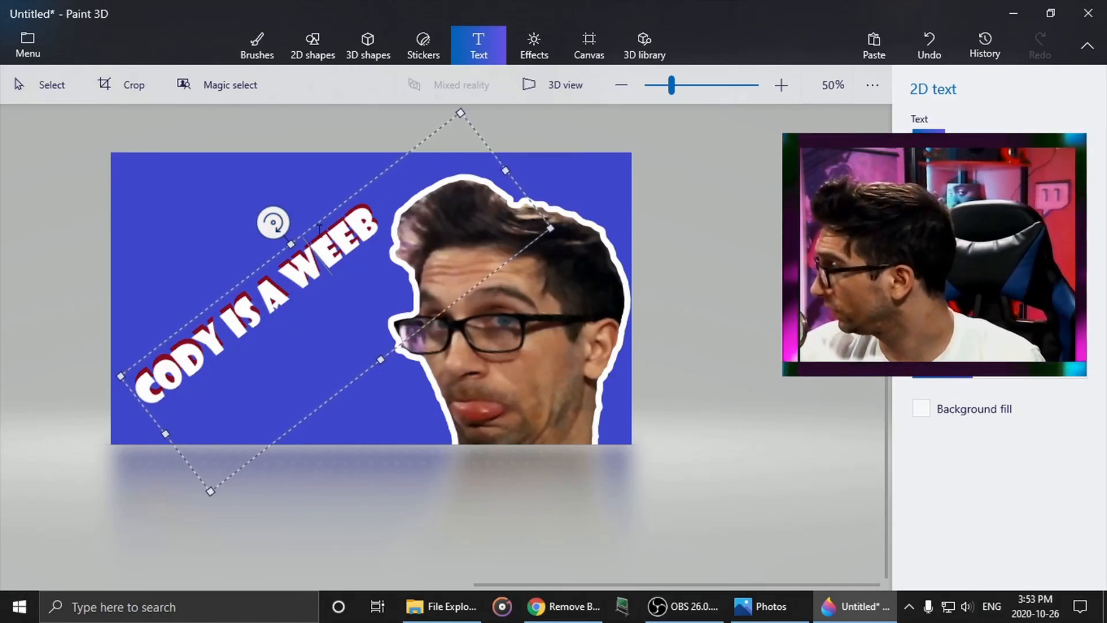
drag(311, 224, 307, 222)
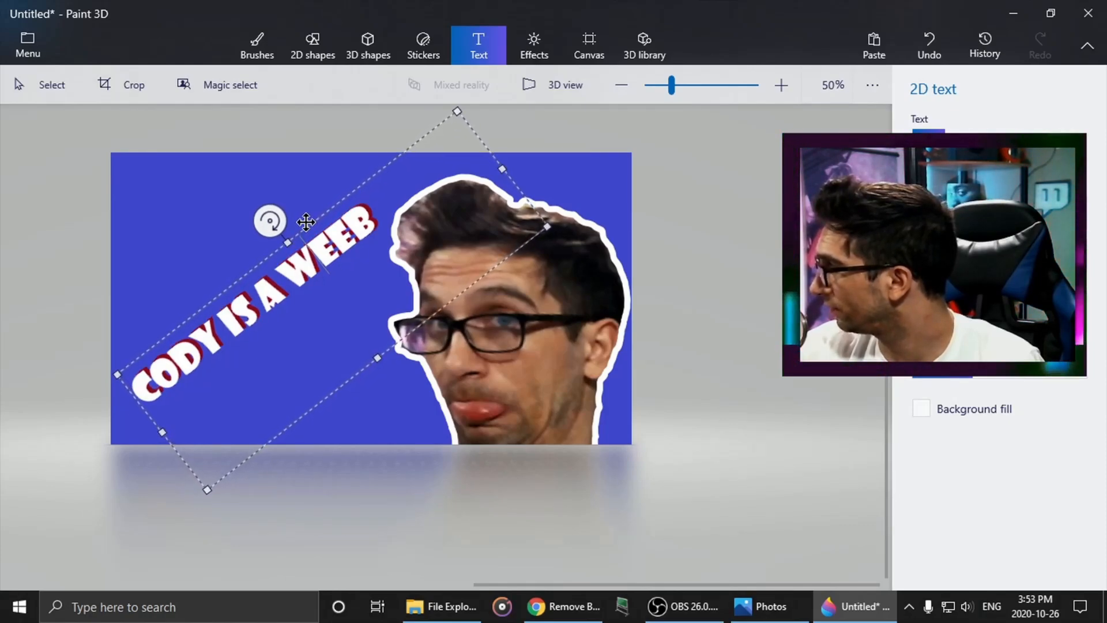
click(697, 363)
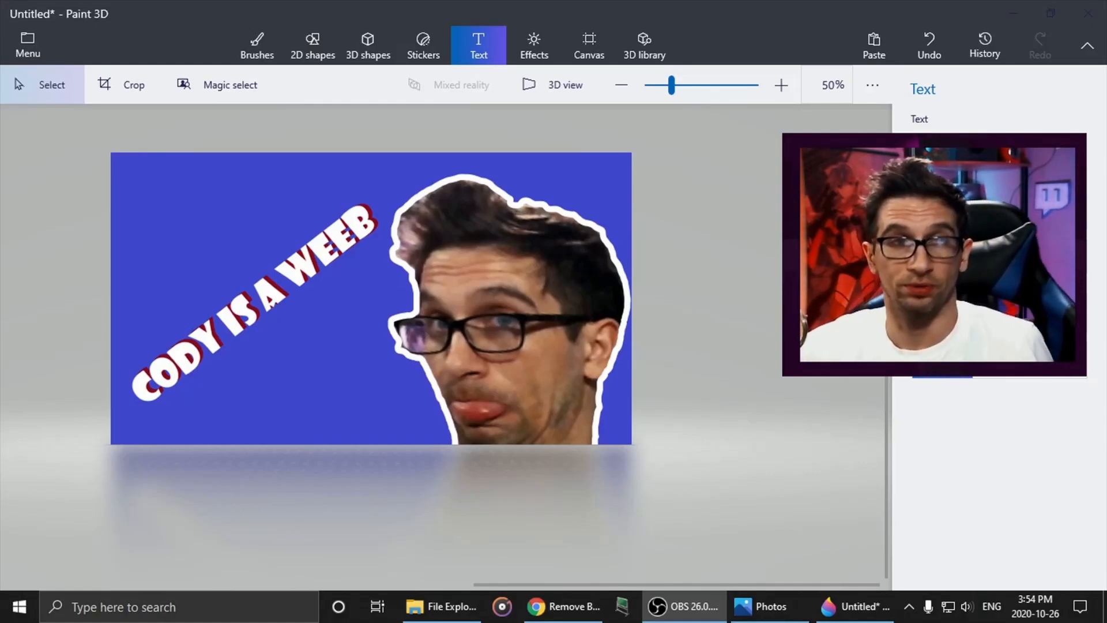
- Draw an unfilled square-shape frame around the text and face, and stretch its sides to the canvas edges
click(310, 49)
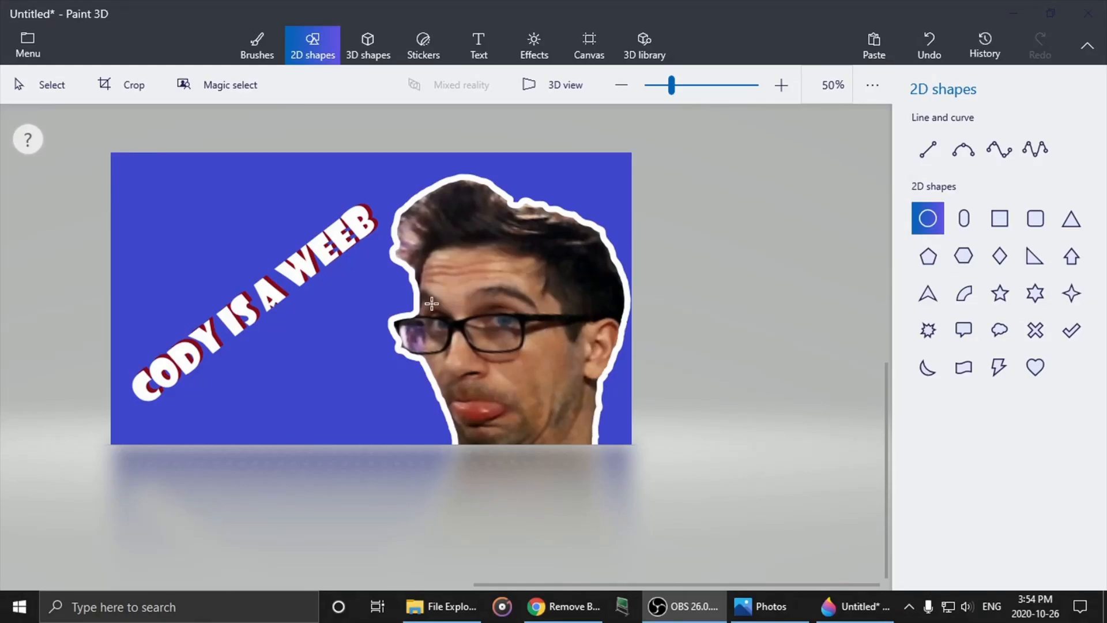
click(1002, 222)
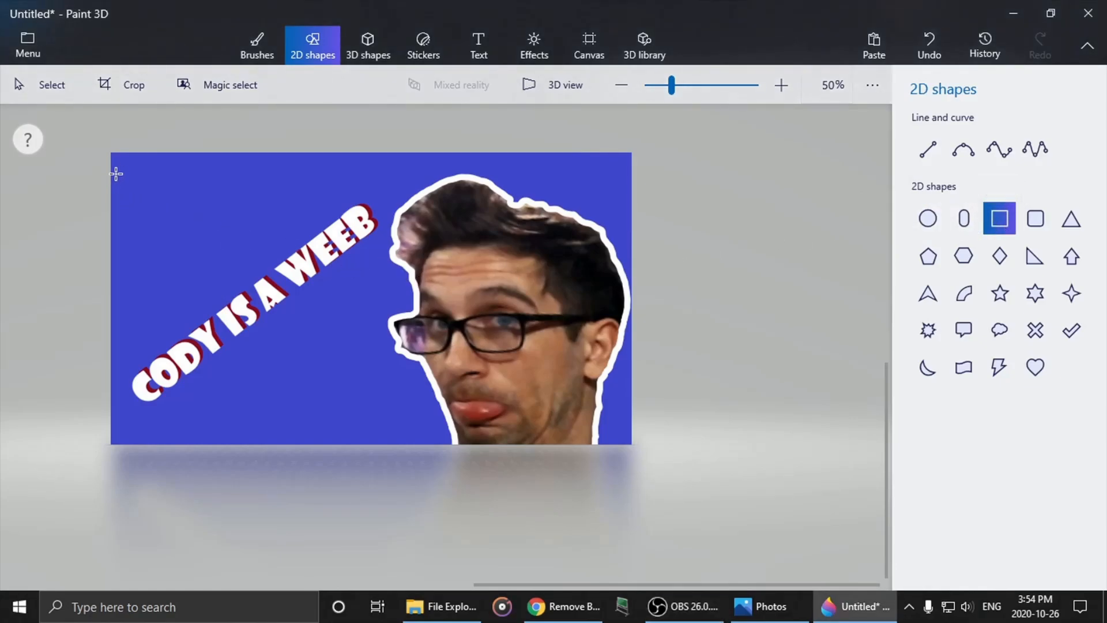
mouse_move(136, 263)
mouse_down()
mouse_move(240, 354)
mouse_move(625, 426)
mouse_up()
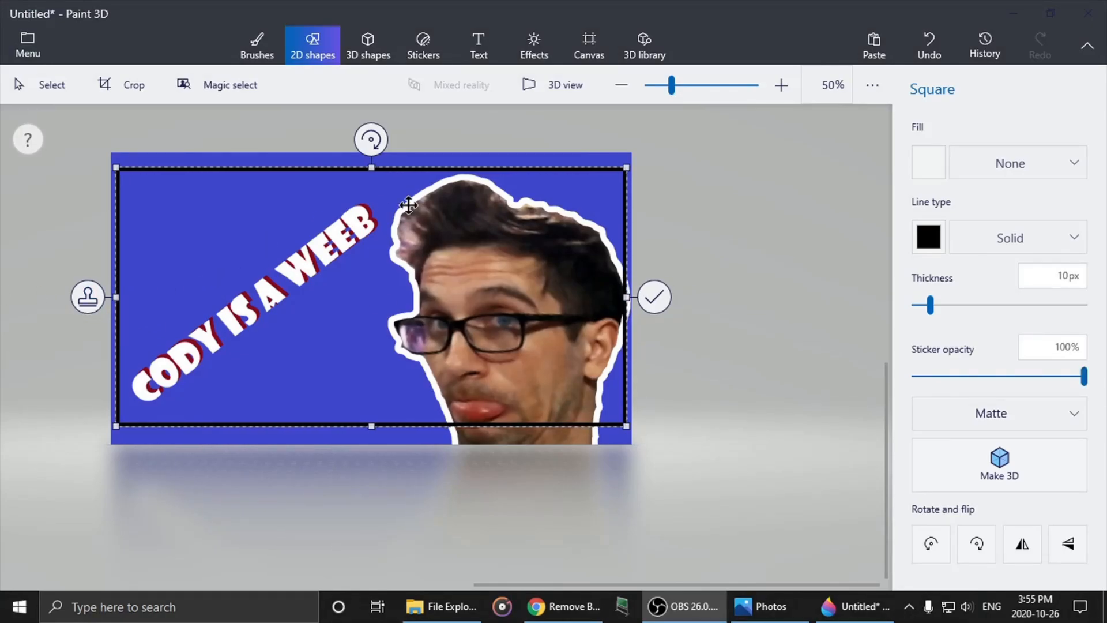
drag(368, 169, 372, 154)
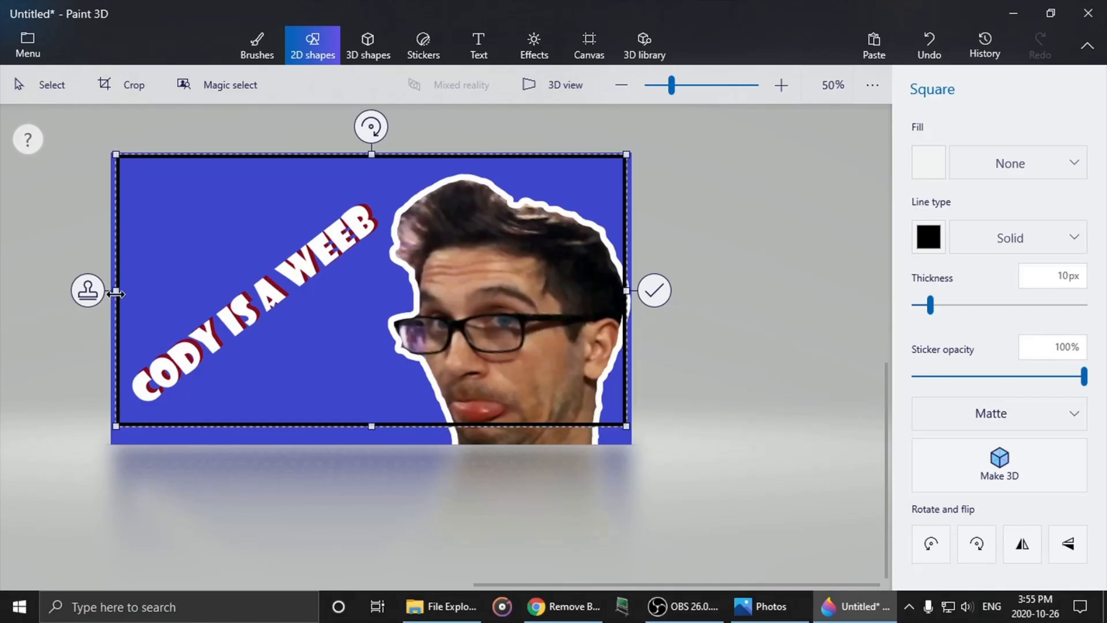
drag(116, 294, 112, 292)
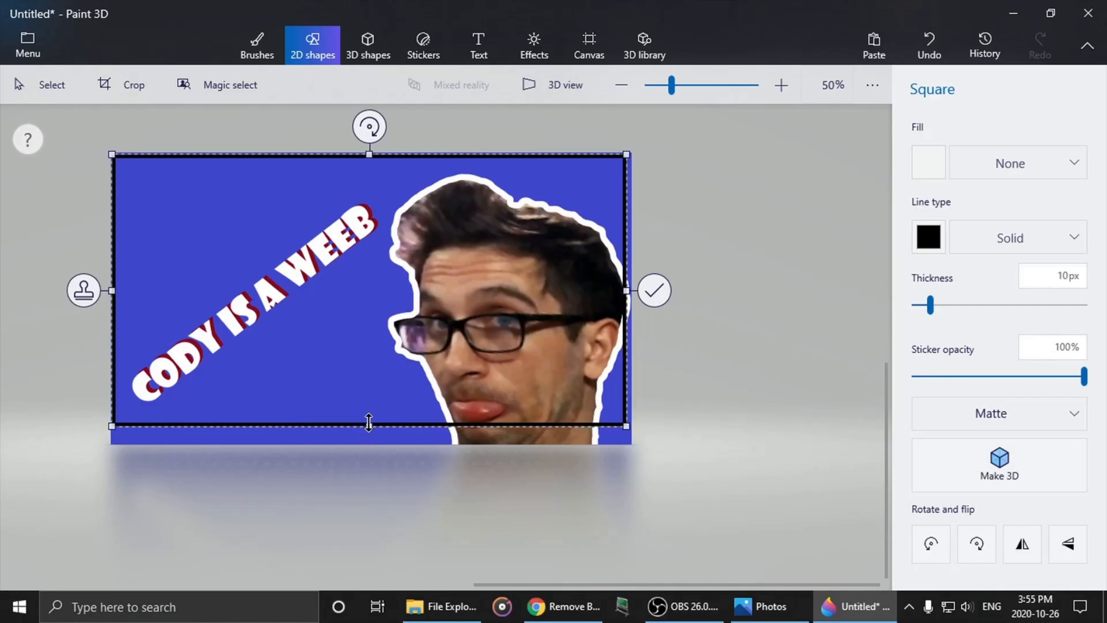
drag(369, 423, 364, 444)
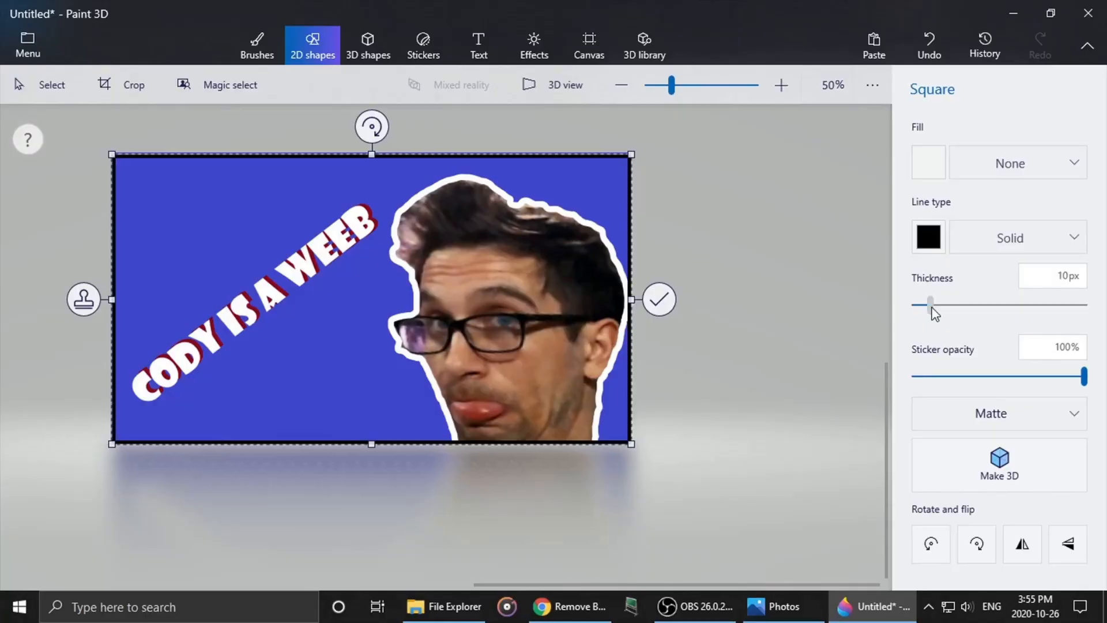
- Set the frame's line to 21 px thick and purple, with its upper edge flush with the canvas
drag(932, 308, 951, 311)
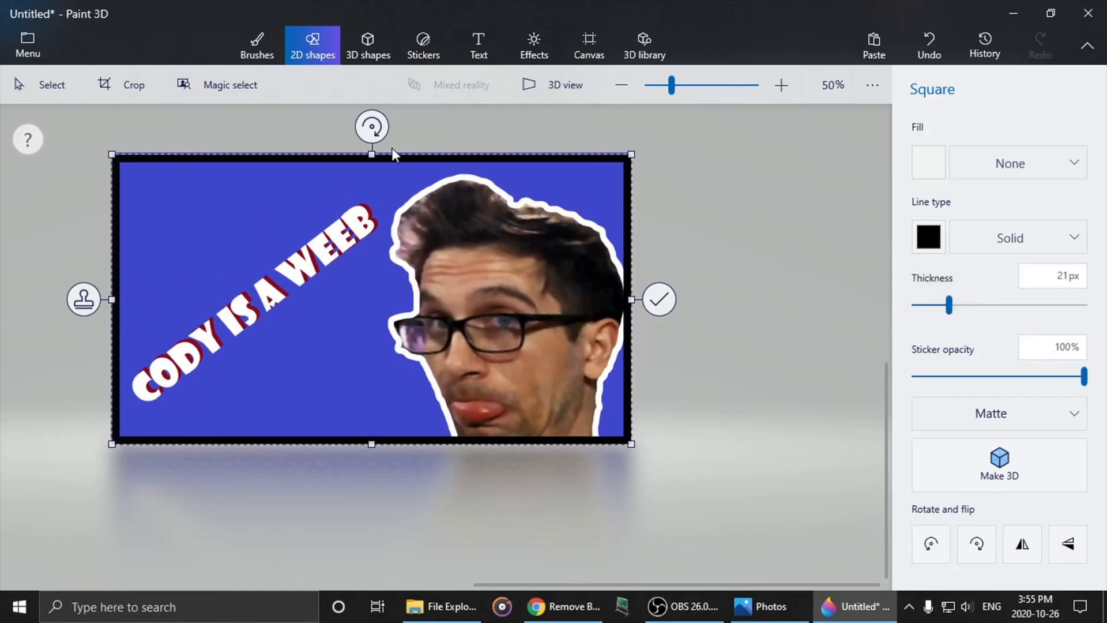
drag(373, 154, 373, 153)
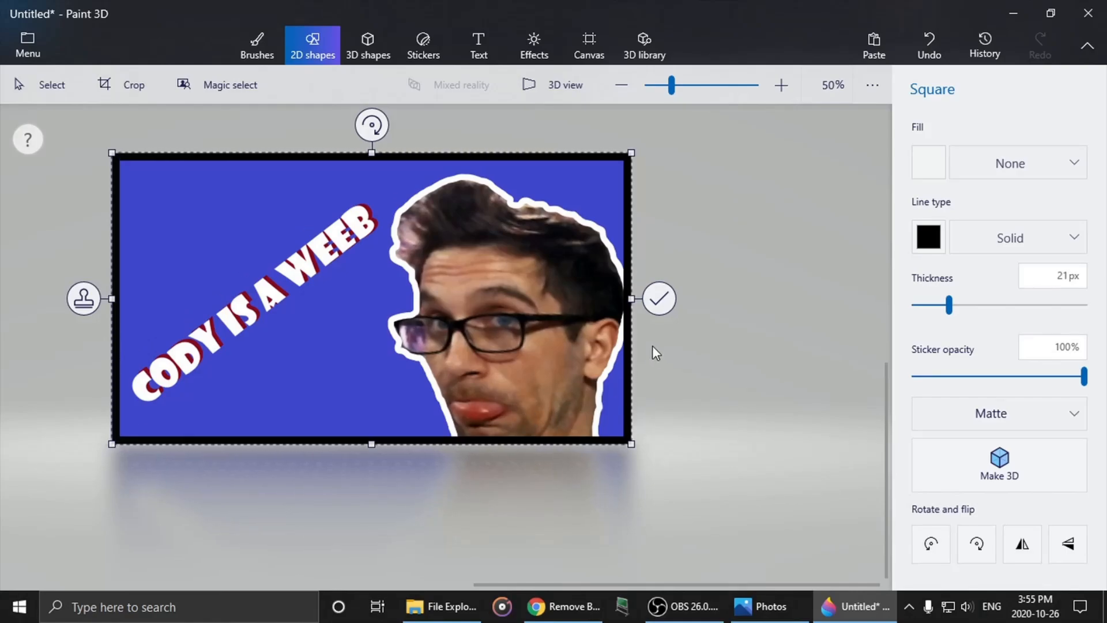
click(936, 247)
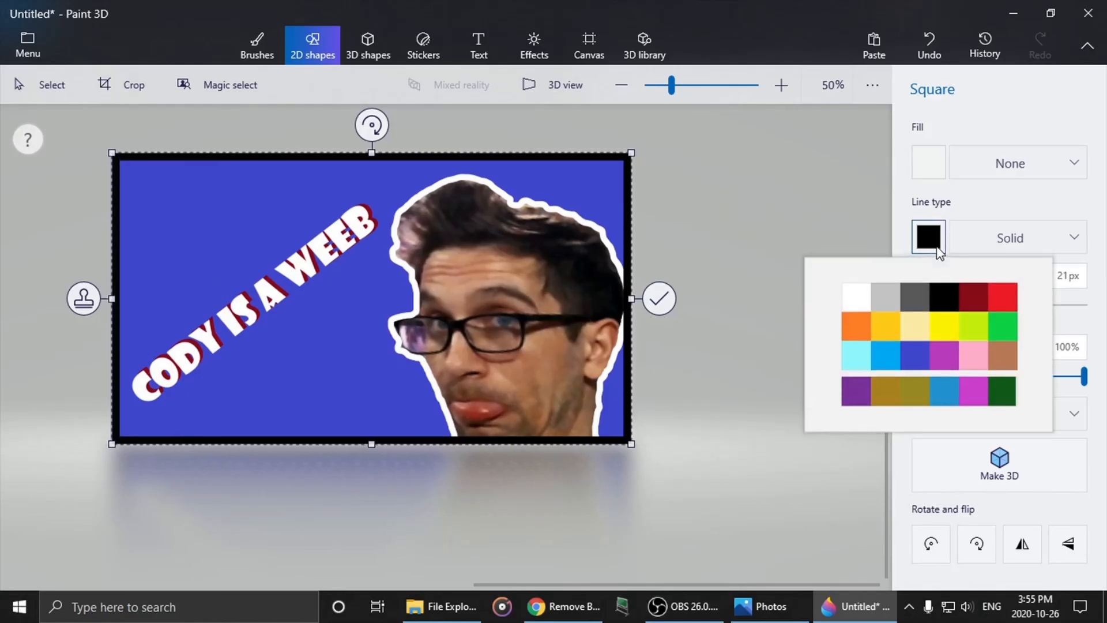
click(858, 297)
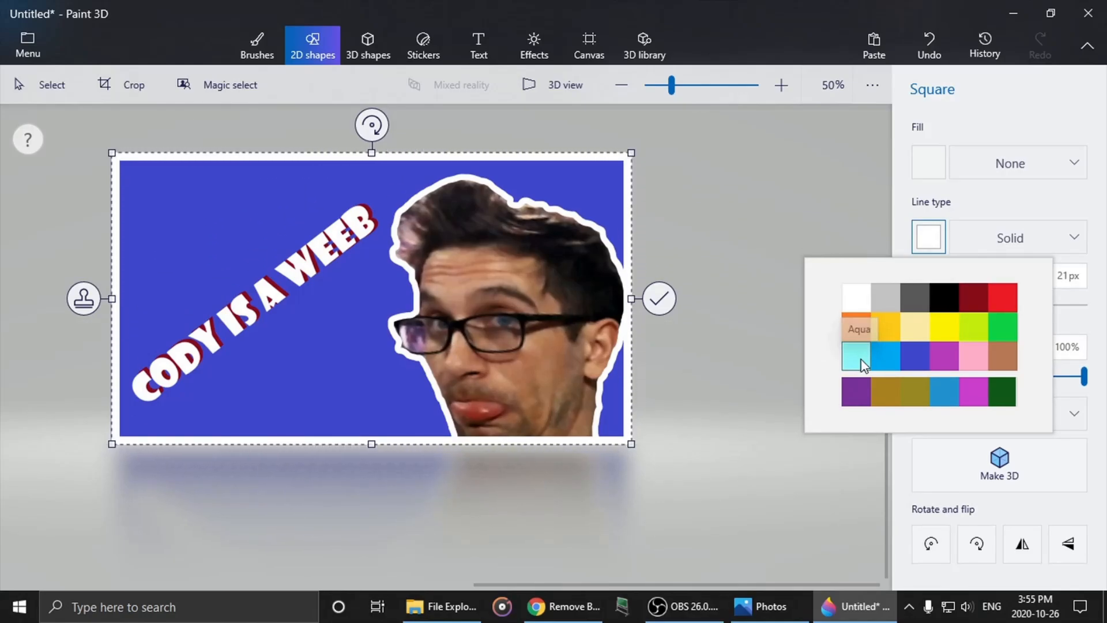
click(855, 392)
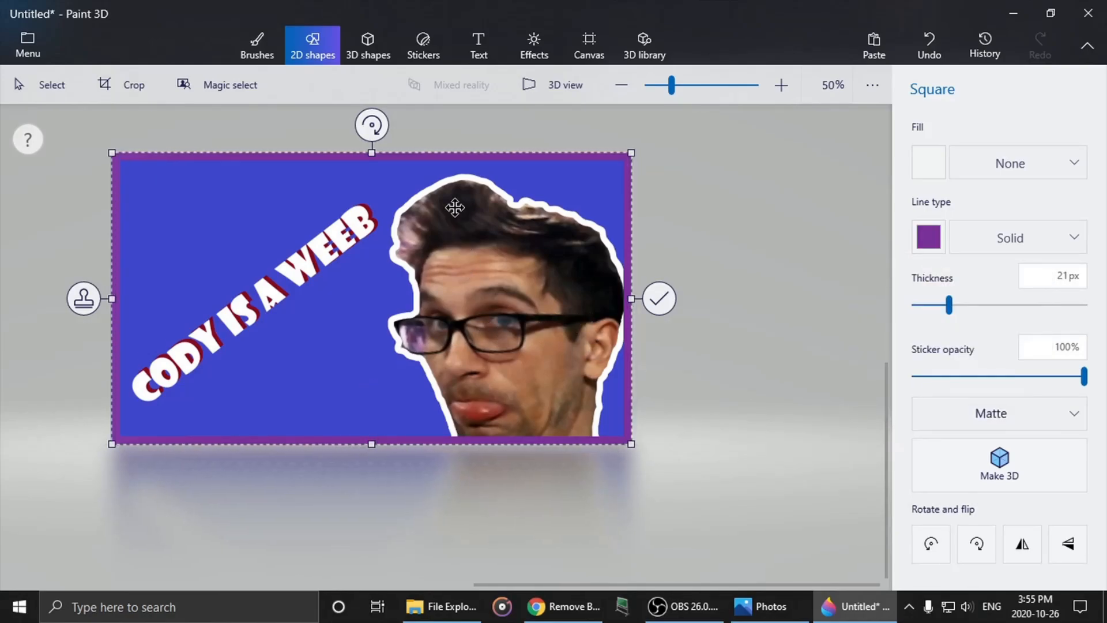
- Check the frame's edges up close and extend its left side to close the gap at the canvas border
scroll(371, 148, up, 6)
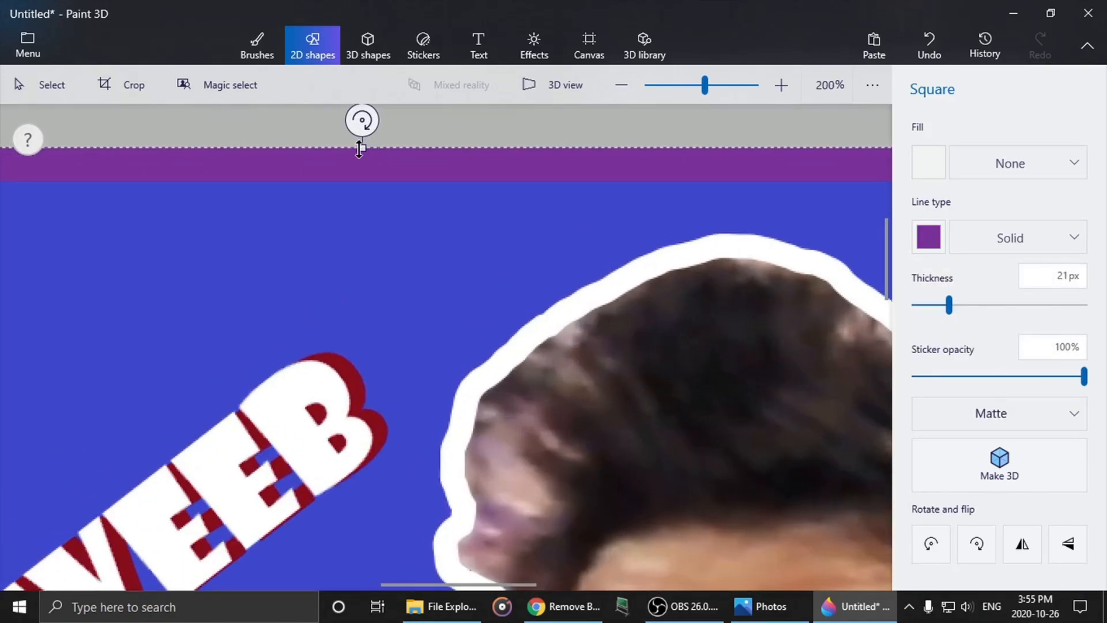
scroll(359, 149, down, 5)
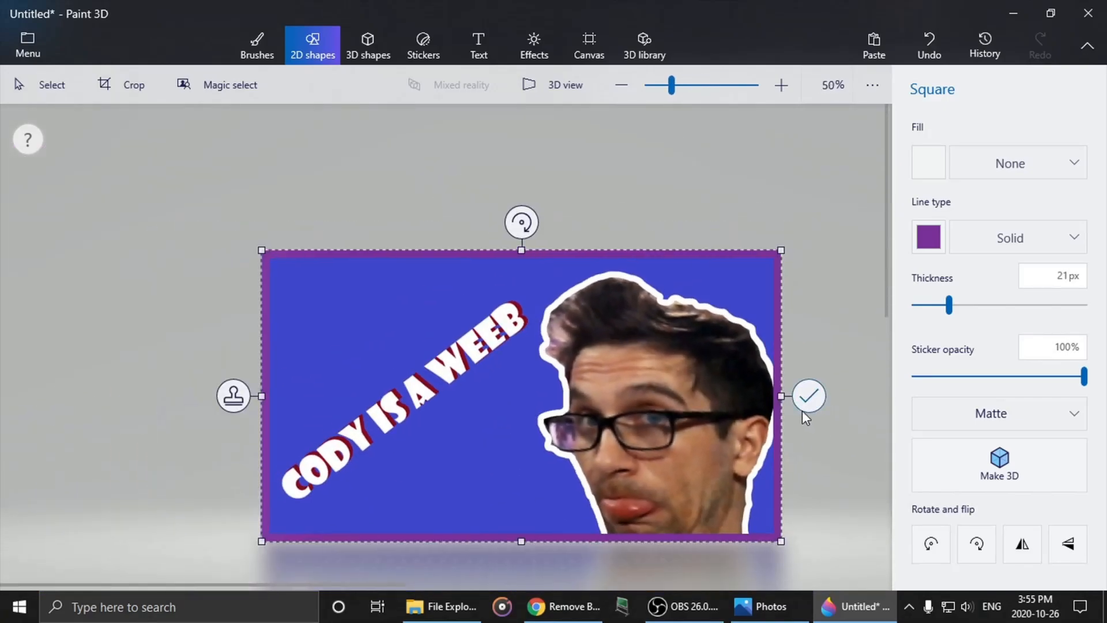
scroll(803, 412, up, 6)
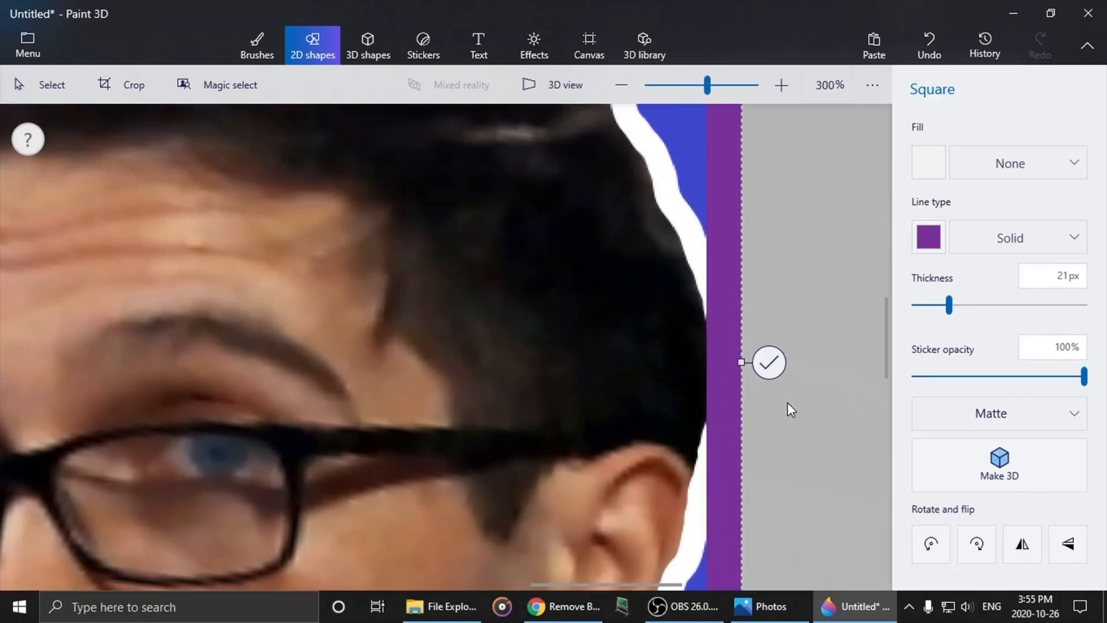
scroll(378, 406, down, 5)
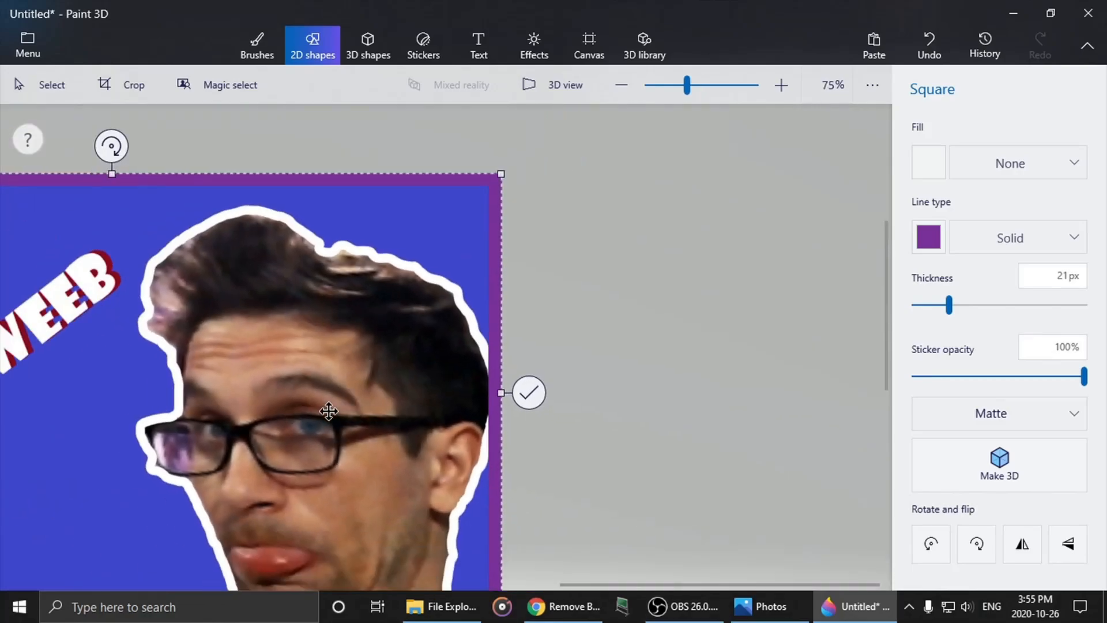
scroll(328, 410, down, 2)
scroll(52, 380, up, 4)
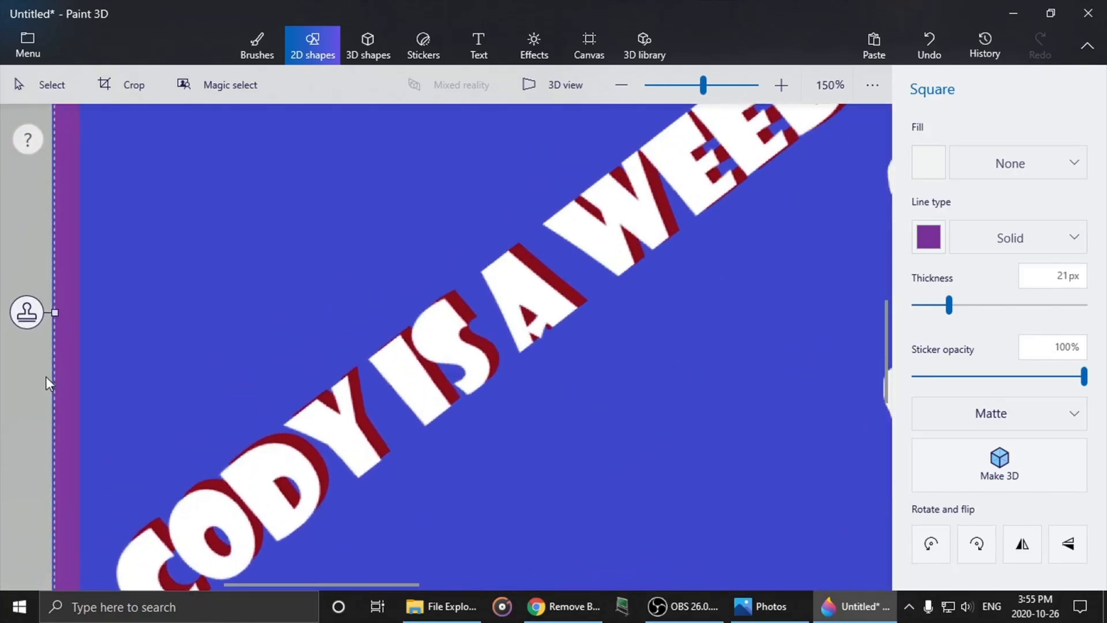
scroll(55, 346, up, 1)
scroll(53, 299, up, 4)
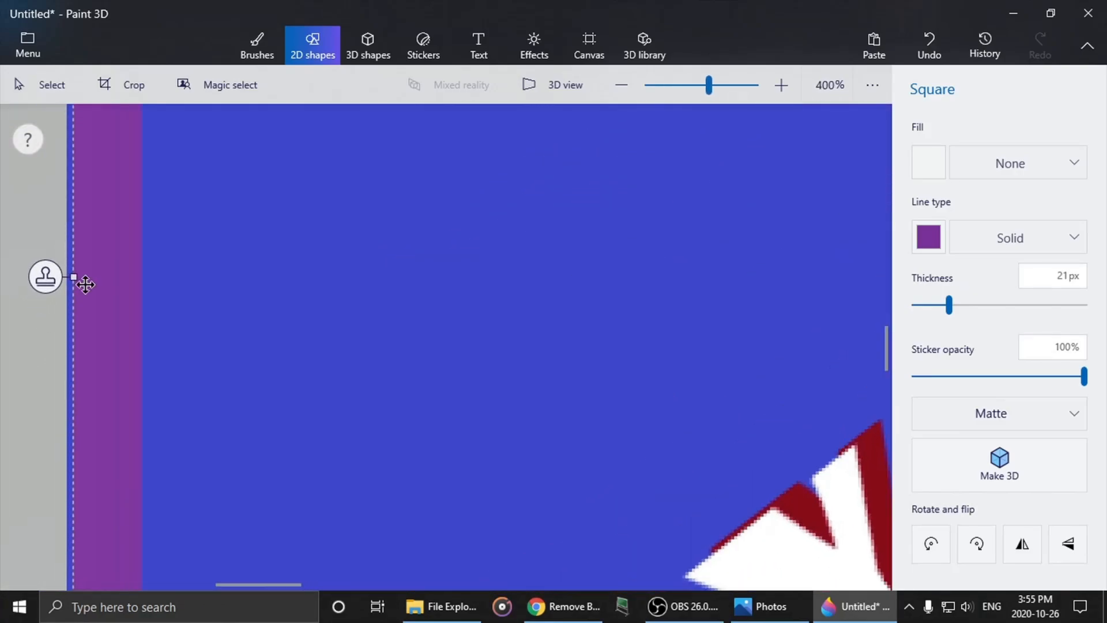
drag(86, 263, 67, 268)
scroll(283, 413, down, 5)
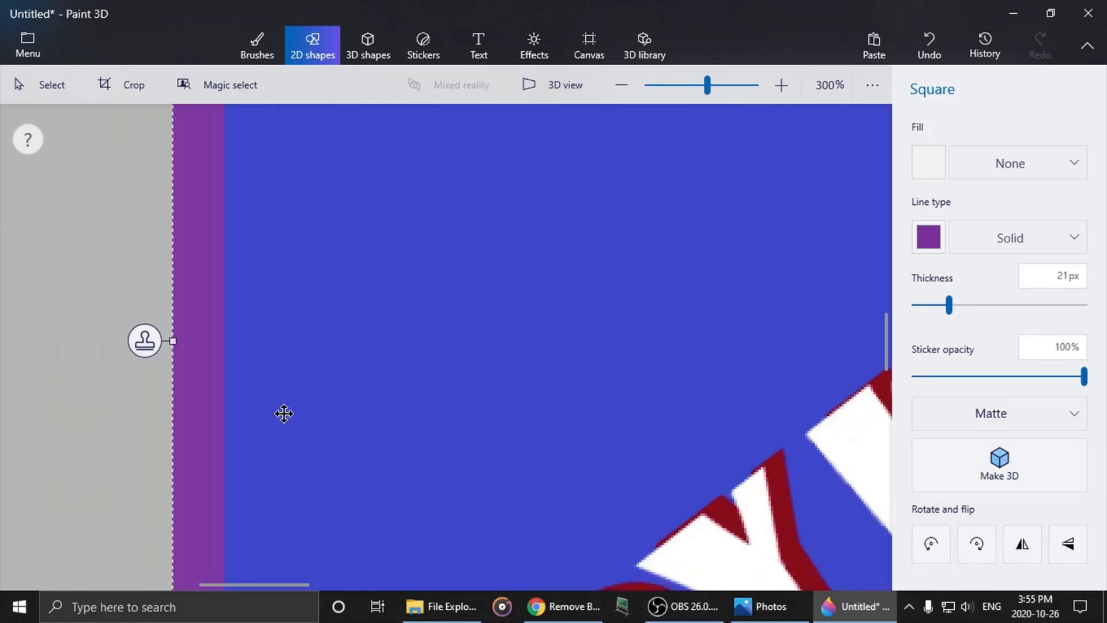
scroll(397, 435, down, 4)
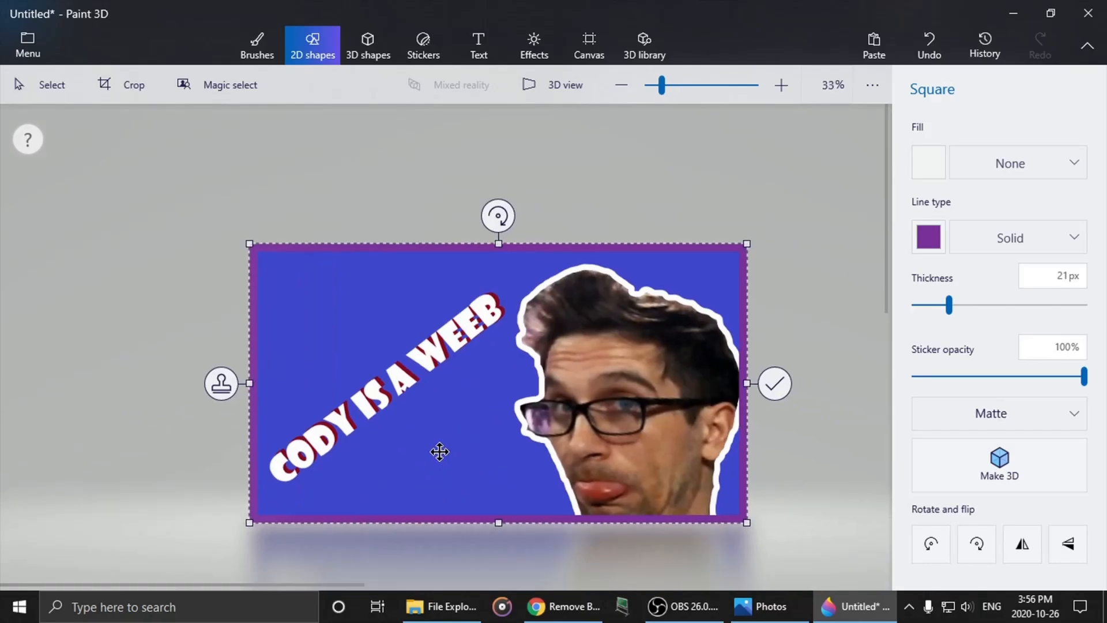
- Examine the frame's lower edge up close and the whole thumbnail at a reduced size of 25%
scroll(403, 471, up, 1)
scroll(453, 465, up, 6)
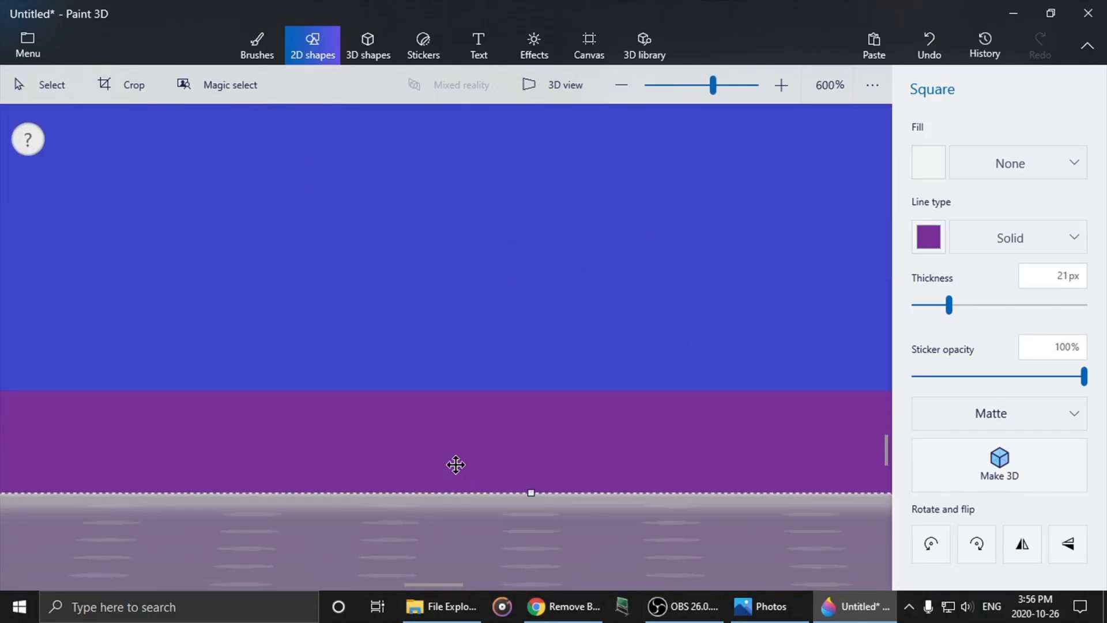
scroll(454, 464, down, 3)
scroll(455, 464, down, 4)
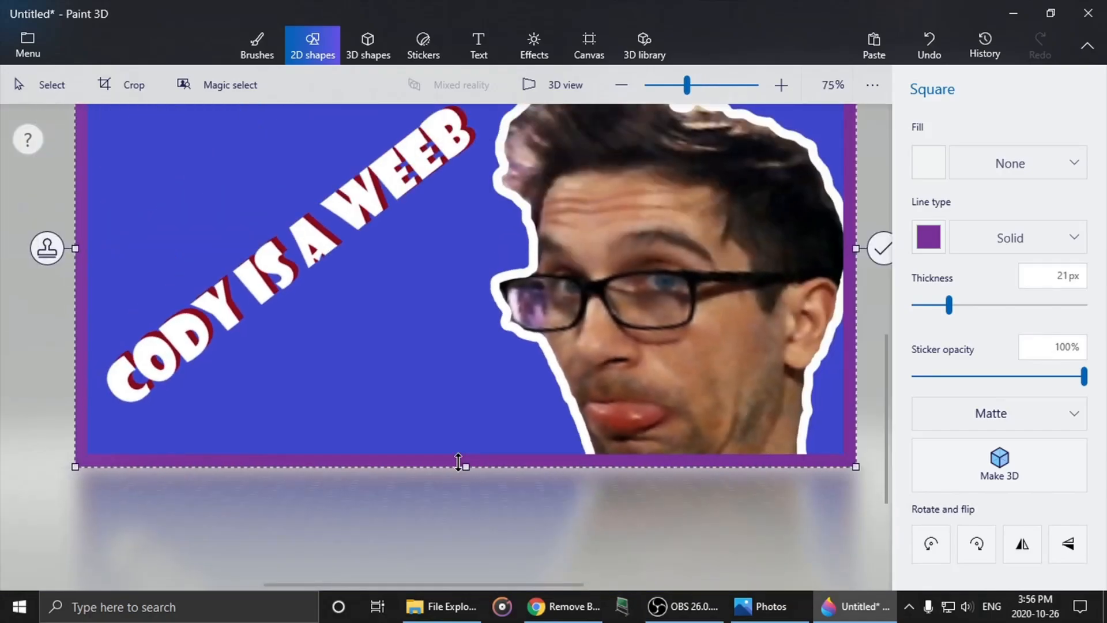
scroll(529, 380, up, 1)
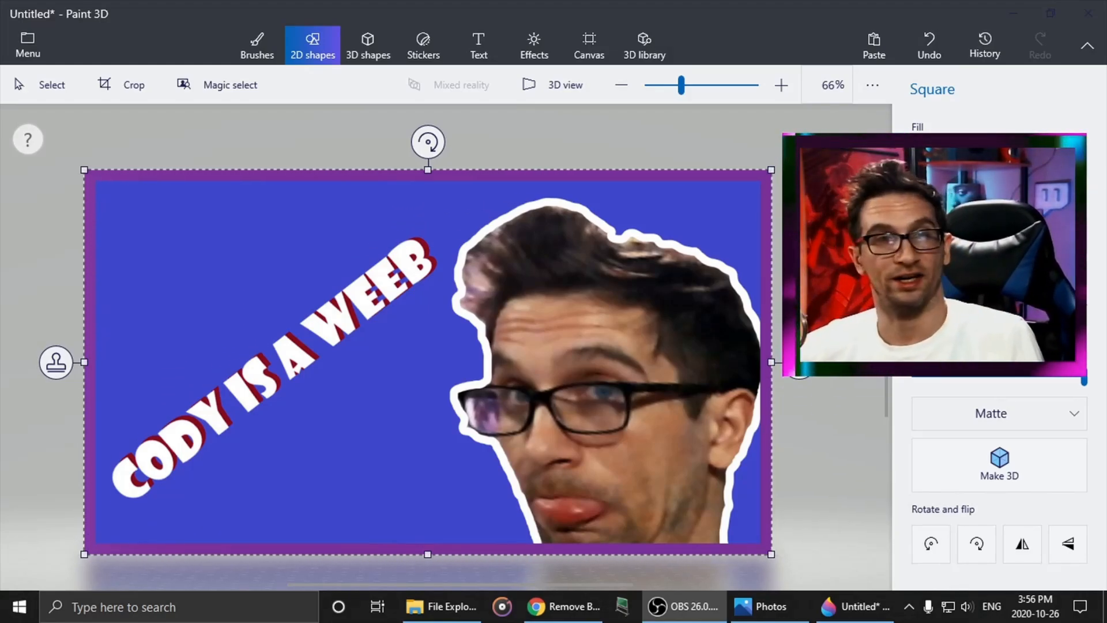
scroll(426, 395, down, 6)
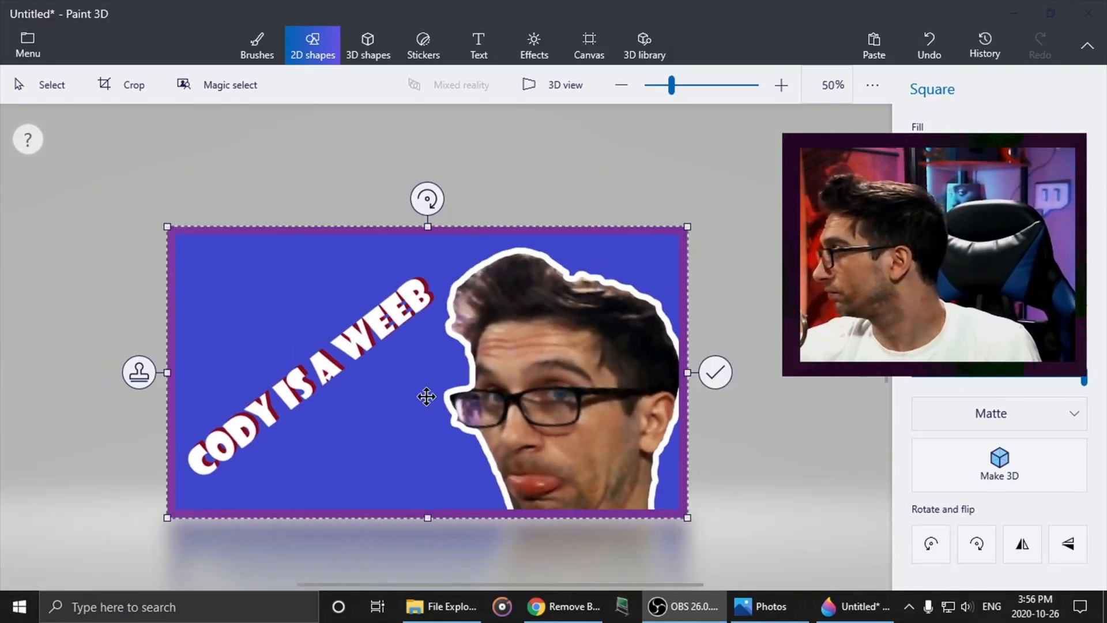
scroll(430, 369, up, 2)
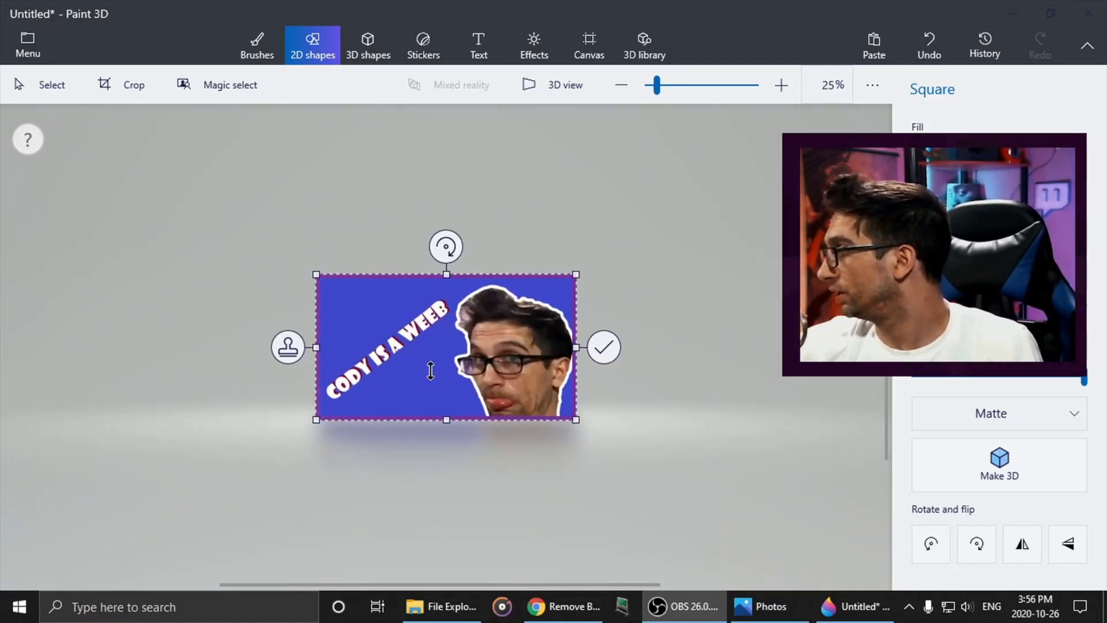
scroll(510, 366, down, 2)
scroll(511, 366, up, 2)
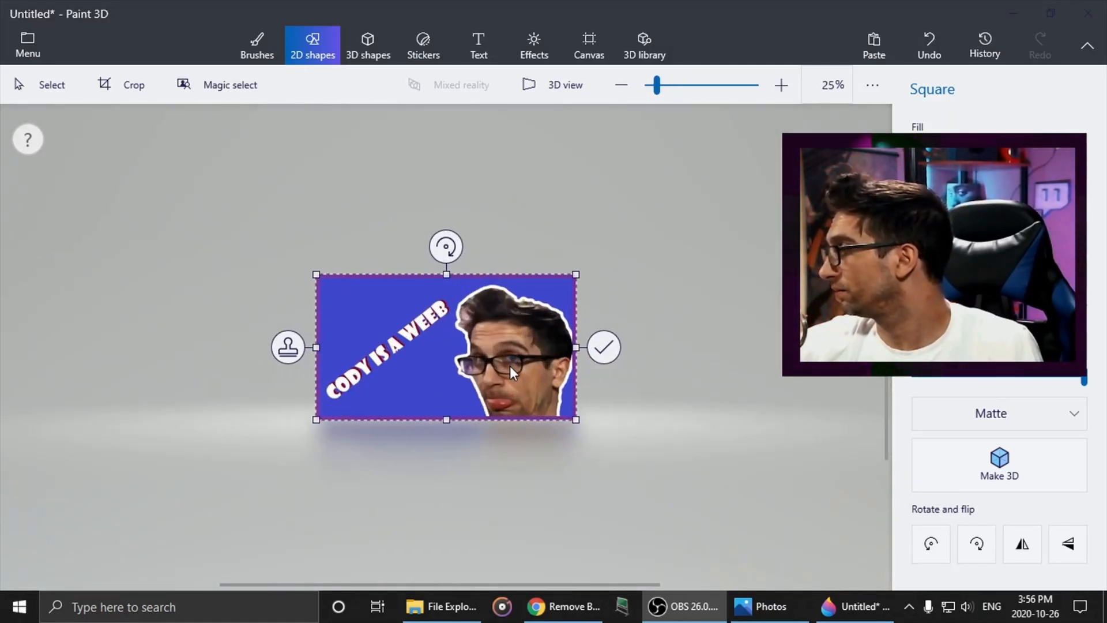